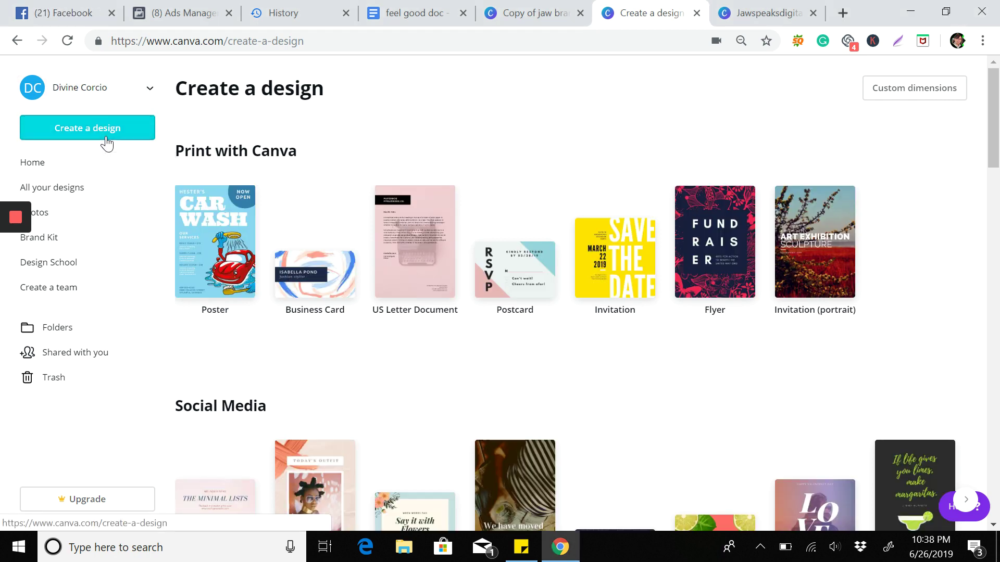
{"action": "scroll", "coordinate": [495, 160], "scroll_direction": "down", "scroll_amount": 1}
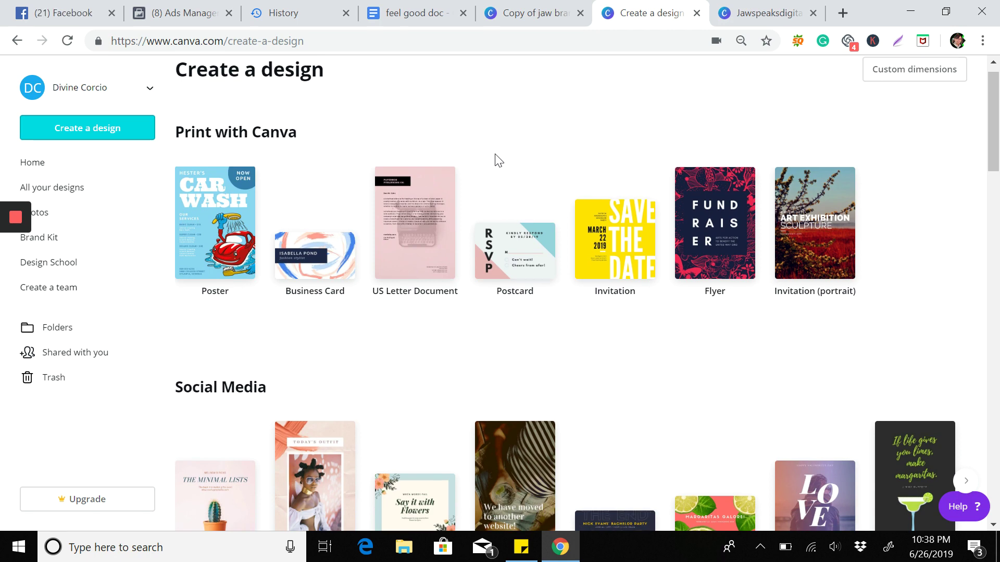
{"action": "scroll", "coordinate": [495, 160], "scroll_direction": "up", "scroll_amount": 1}
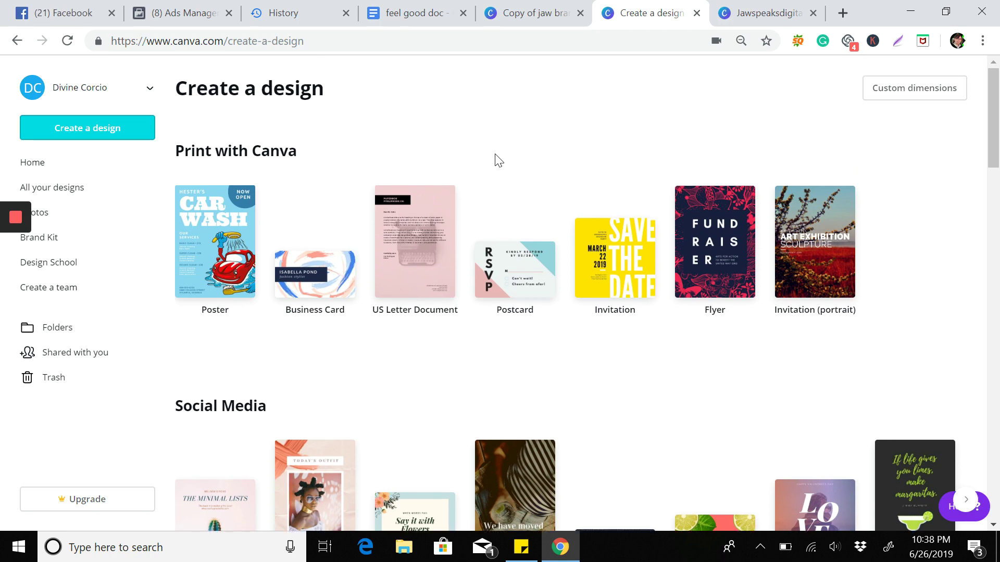
{"action": "scroll", "coordinate": [318, 159], "scroll_direction": "left", "scroll_amount": 3}
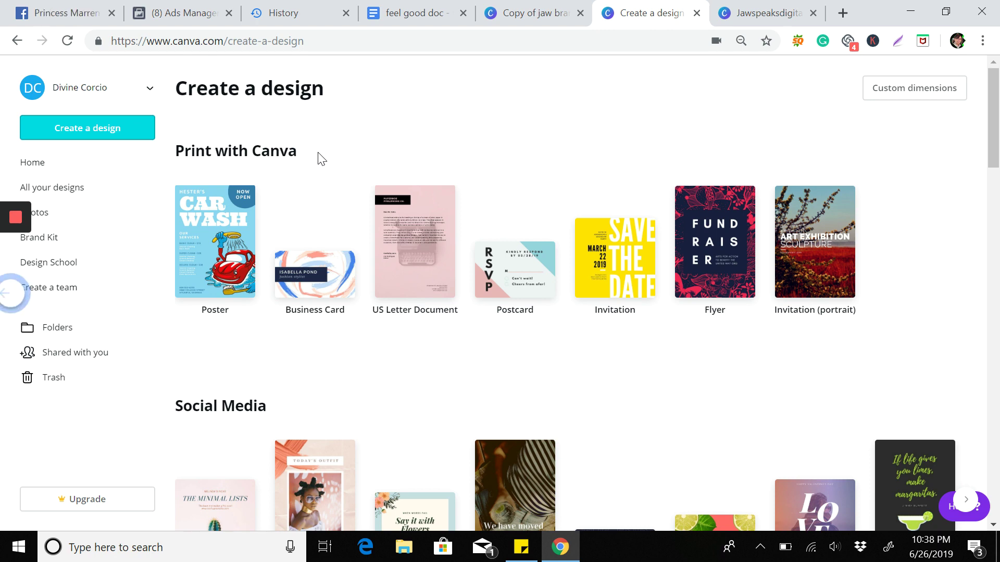
{"action": "scroll", "coordinate": [318, 159], "scroll_direction": "down", "scroll_amount": 1}
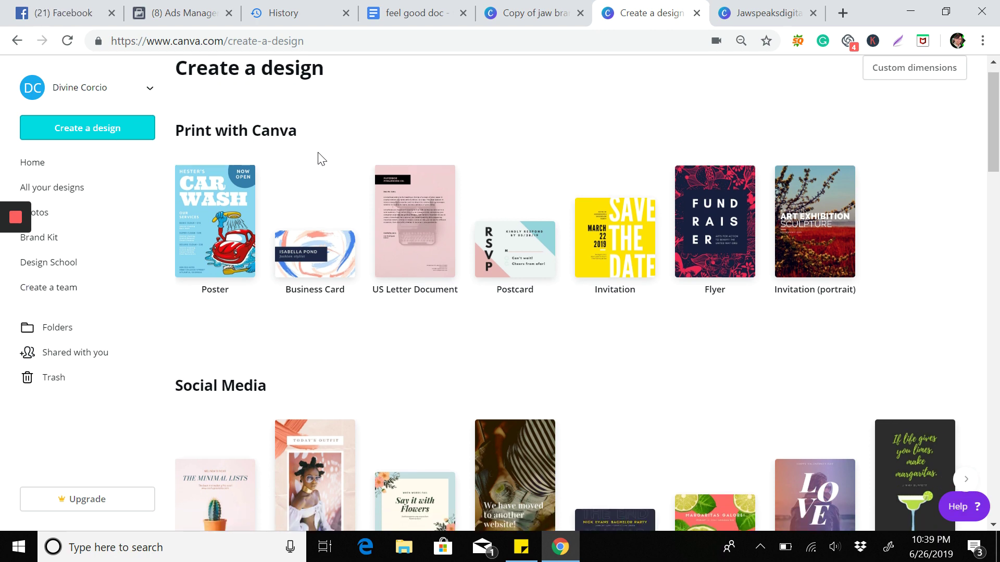
{"action": "scroll", "coordinate": [318, 159], "scroll_direction": "down", "scroll_amount": 1}
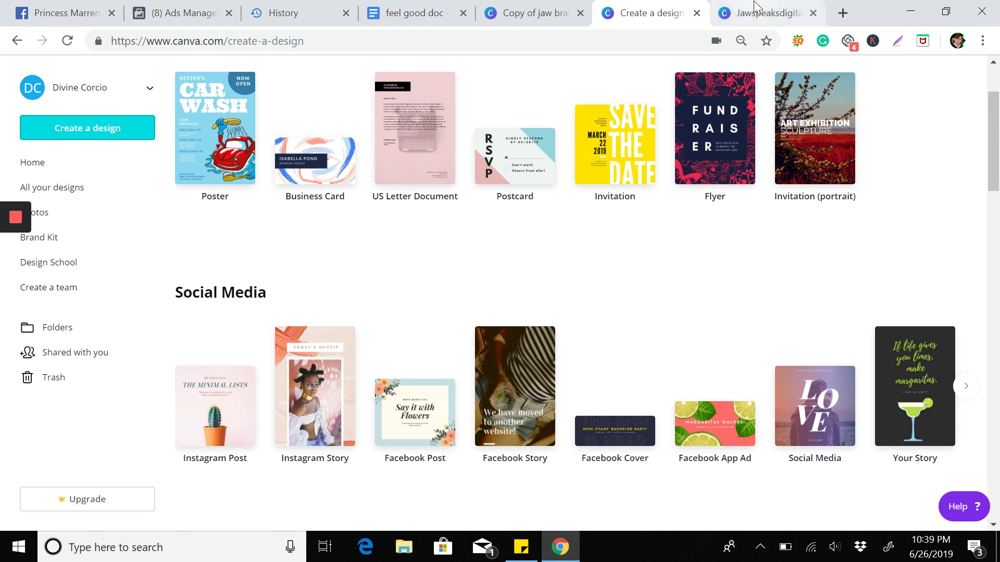
- Glance at the Feelgood Journal tab, then trim the end of the catalogue page's address
{"action": "left_click", "coordinate": [756, 12]}
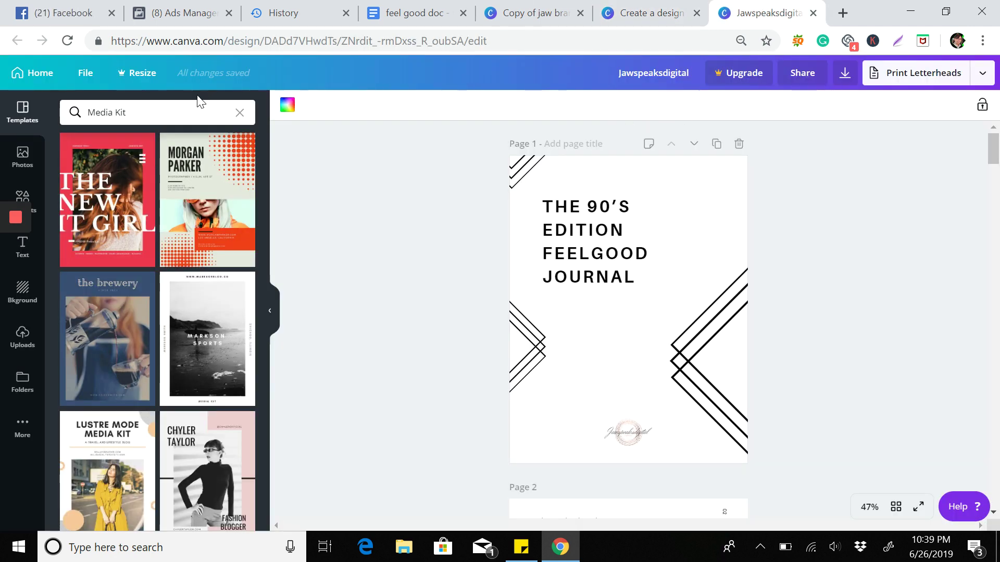
{"action": "left_click", "coordinate": [641, 11]}
{"action": "scroll", "coordinate": [171, 326], "scroll_direction": "up", "scroll_amount": 1}
{"action": "scroll", "coordinate": [172, 325], "scroll_direction": "up", "scroll_amount": 1}
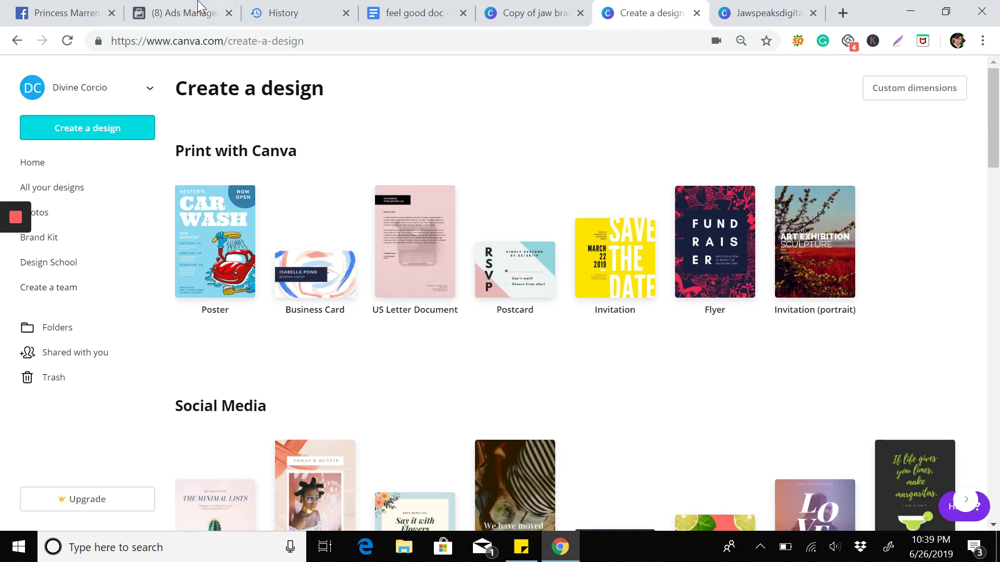
{"action": "left_click", "coordinate": [304, 40]}
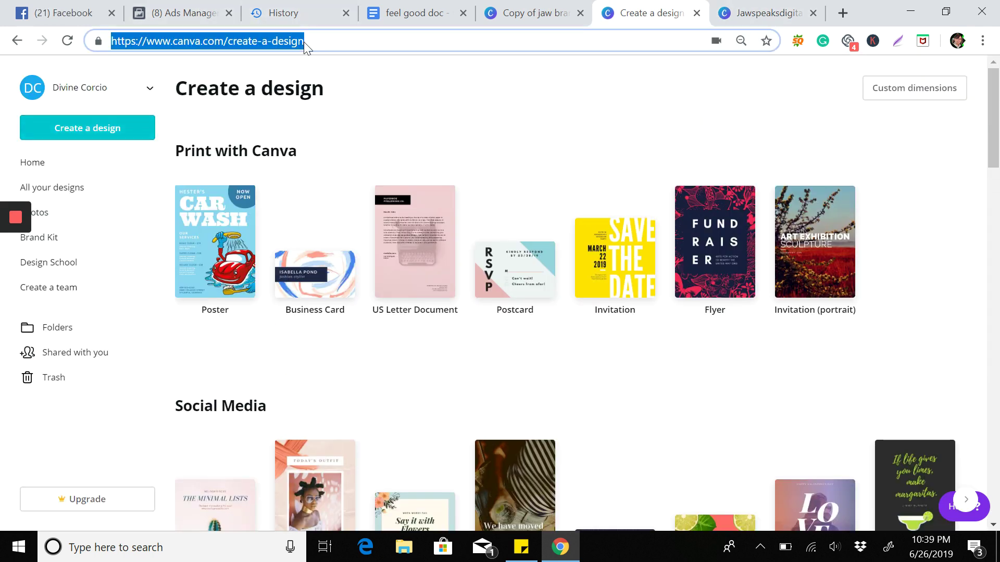
{"action": "left_click", "coordinate": [305, 41]}
{"action": "key", "text": "BackSpace"}
{"action": "key", "text": "BackSpace"}
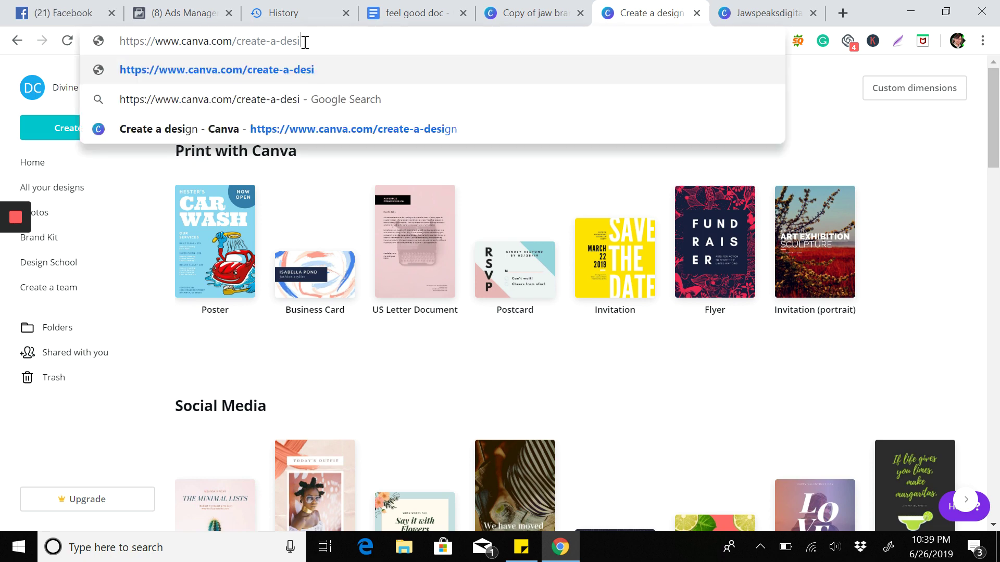
{"action": "key", "text": "BackSpace"}
{"action": "key", "text": "BackSpace"}
{"action": "key", "text": "BackSpace"}
{"action": "key", "text": "BackSpace"}
{"action": "key", "text": "BackSpace"}
{"action": "key", "text": "BackSpace"}
{"action": "key", "text": "BackSpace"}
{"action": "key", "text": "BackSpace"}
{"action": "key", "text": "BackSpace"}
{"action": "key", "text": "BackSpace"}
{"action": "key", "text": "BackSpace"}
{"action": "type", "text": "tem"}
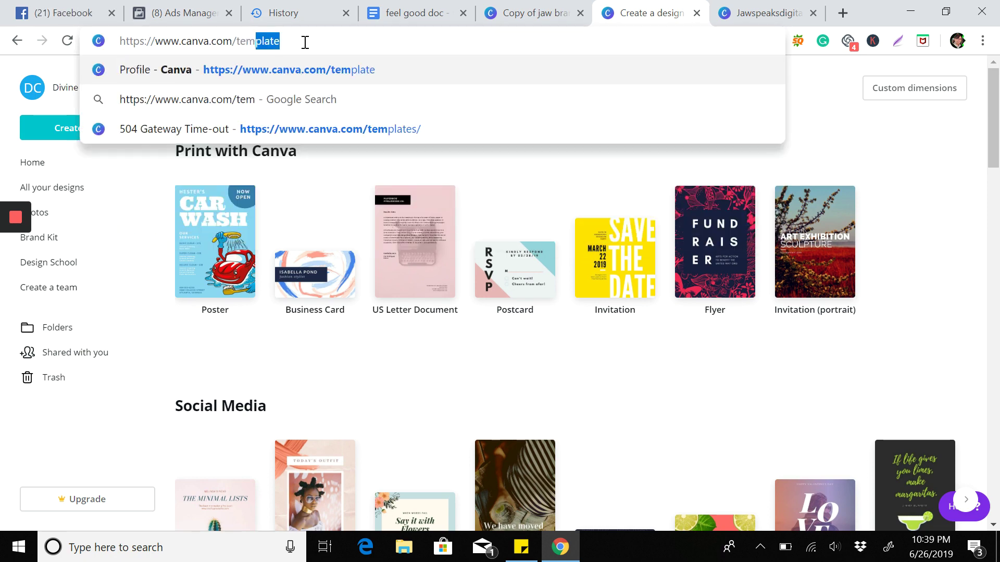
- Load the suggested Canva template page twice, then return to the design-type catalogue
{"action": "left_click", "coordinate": [321, 74]}
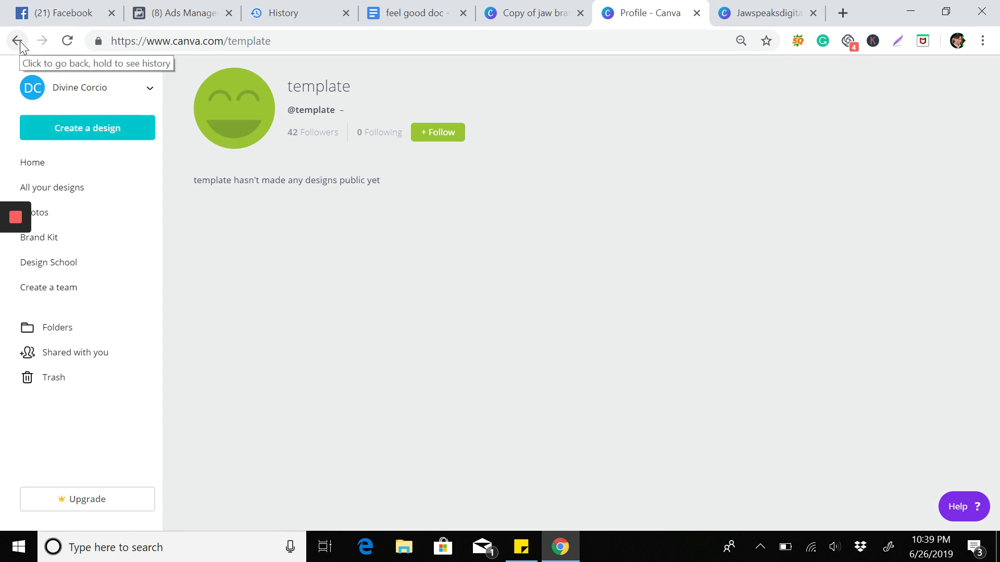
{"action": "left_click", "coordinate": [270, 42]}
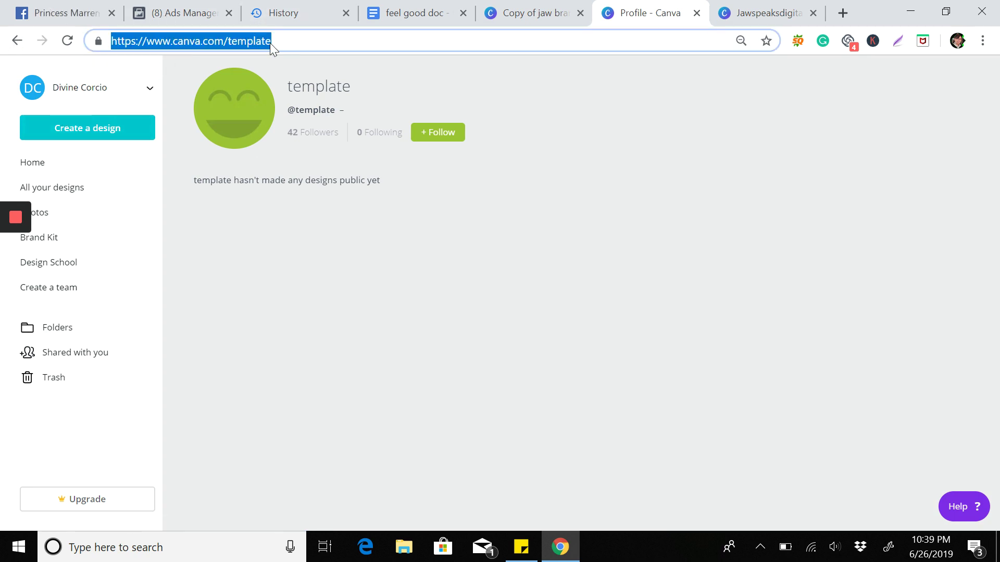
{"action": "type", "text": "c"}
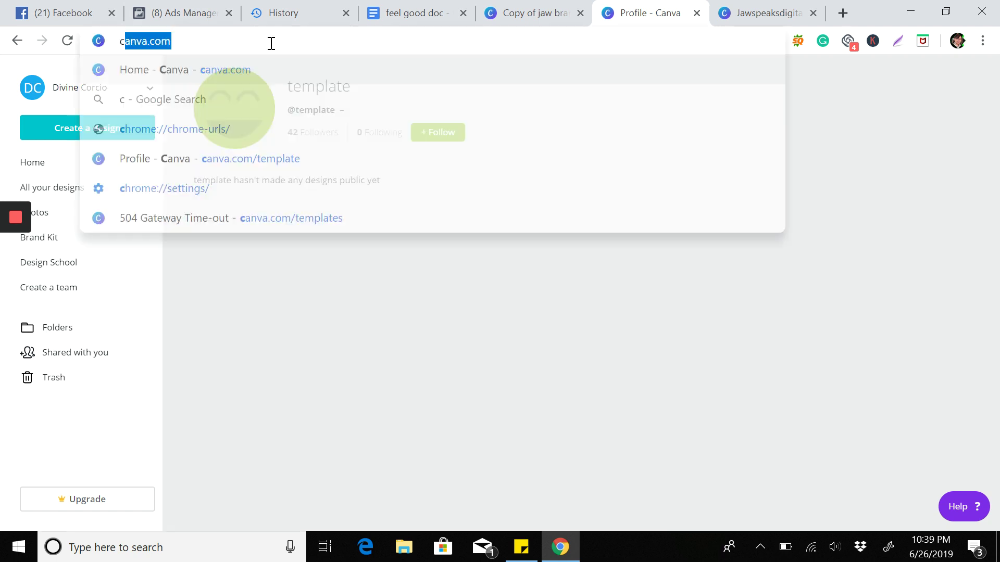
{"action": "type", "text": "re"}
{"action": "key", "text": "BackSpace"}
{"action": "key", "text": "BackSpace"}
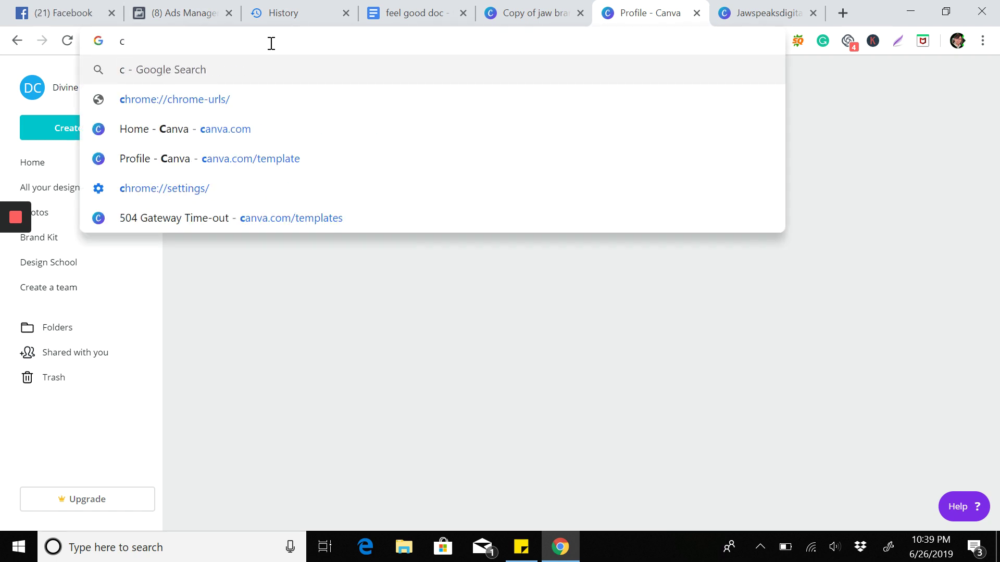
{"action": "type", "text": "anva.com"}
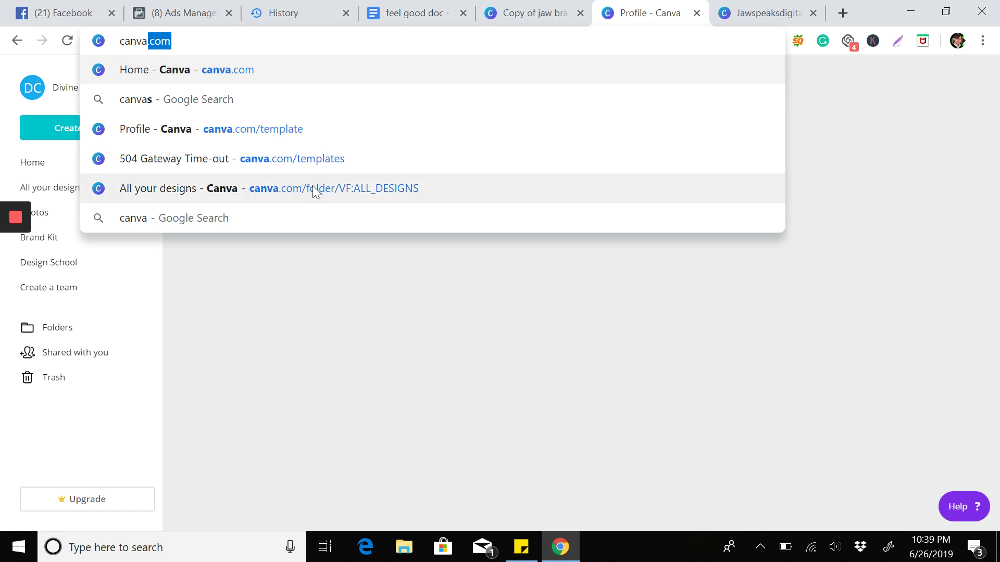
{"action": "left_click", "coordinate": [293, 129]}
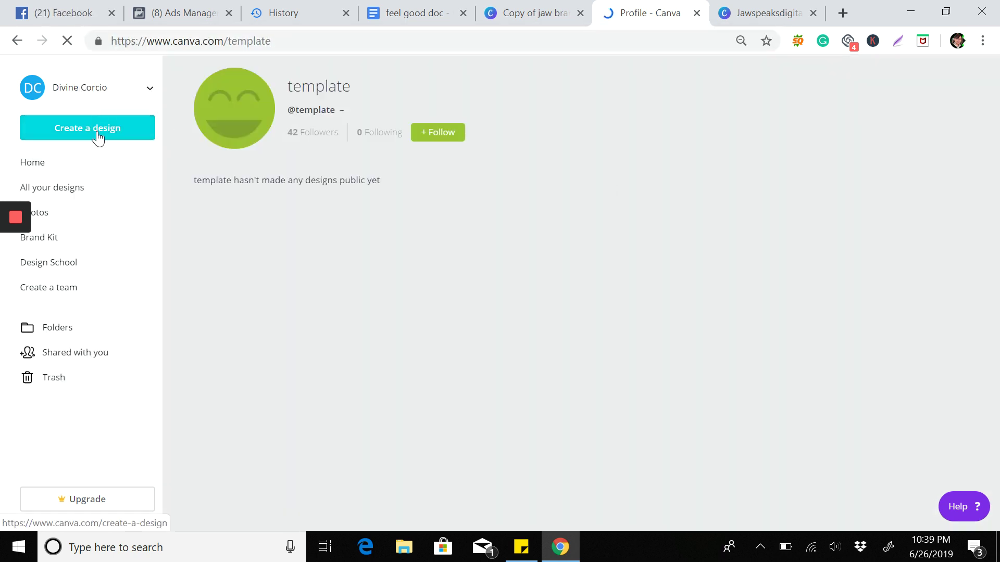
{"action": "left_click", "coordinate": [98, 135]}
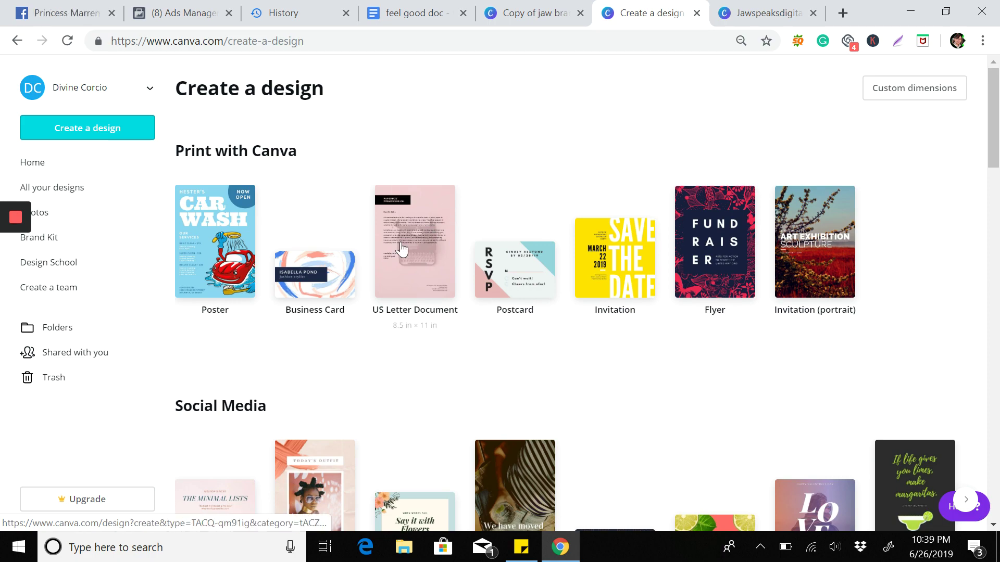
{"action": "scroll", "coordinate": [773, 298], "scroll_direction": "down", "scroll_amount": 2}
{"action": "scroll", "coordinate": [773, 298], "scroll_direction": "down", "scroll_amount": 3}
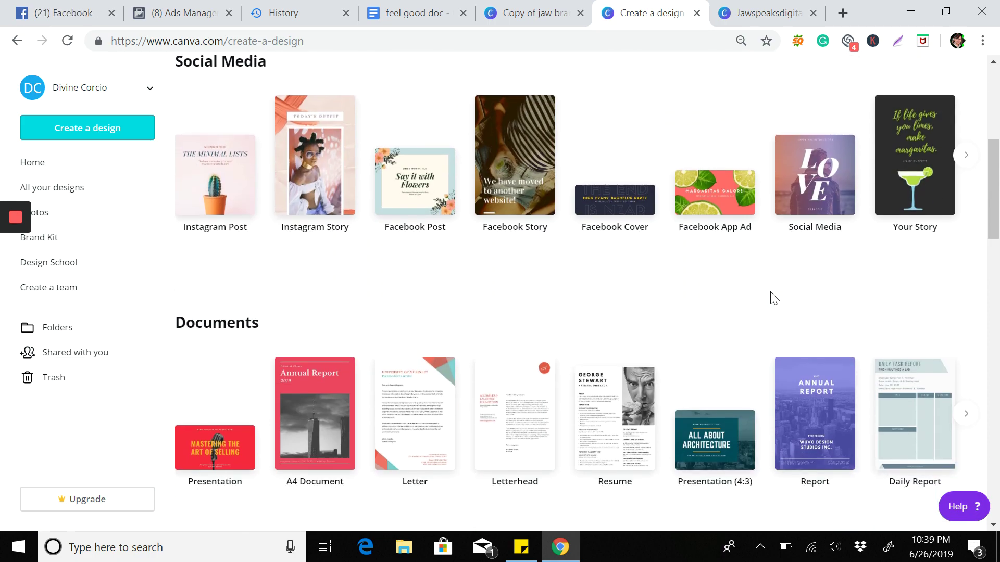
{"action": "scroll", "coordinate": [773, 298], "scroll_direction": "down", "scroll_amount": 3}
{"action": "scroll", "coordinate": [774, 298], "scroll_direction": "up", "scroll_amount": 1}
{"action": "scroll", "coordinate": [770, 296], "scroll_direction": "up", "scroll_amount": 1}
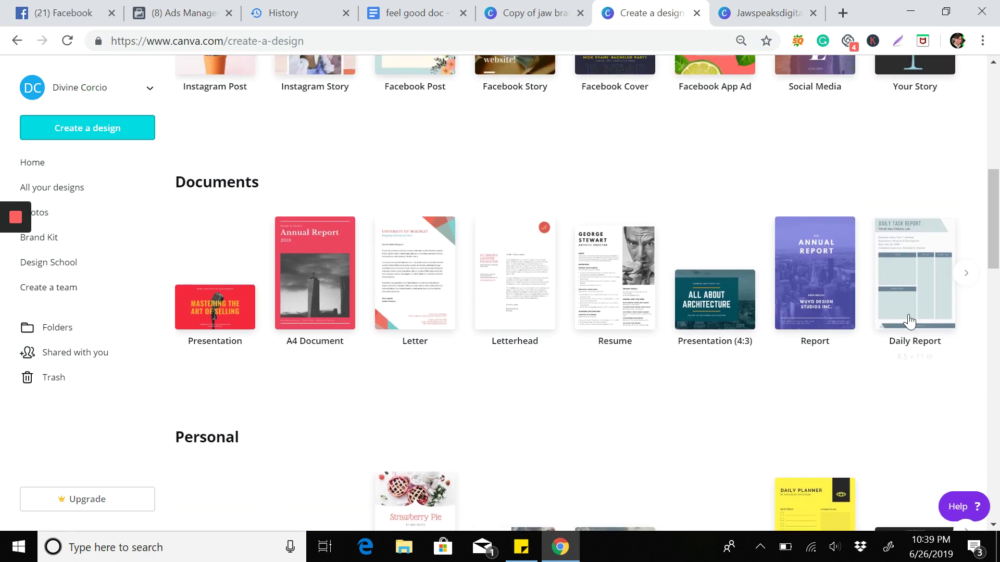
{"action": "scroll", "coordinate": [910, 321], "scroll_direction": "right", "scroll_amount": 2}
{"action": "scroll", "coordinate": [909, 320], "scroll_direction": "right", "scroll_amount": 2}
{"action": "scroll", "coordinate": [910, 320], "scroll_direction": "right", "scroll_amount": 1}
{"action": "scroll", "coordinate": [910, 321], "scroll_direction": "left", "scroll_amount": 3}
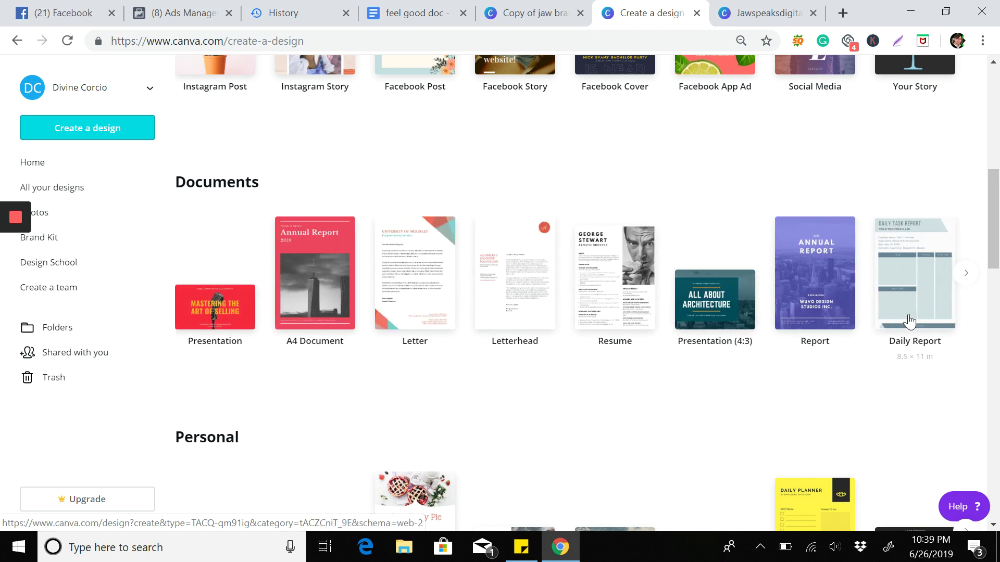
{"action": "scroll", "coordinate": [910, 320], "scroll_direction": "down", "scroll_amount": 1}
{"action": "scroll", "coordinate": [910, 321], "scroll_direction": "down", "scroll_amount": 2}
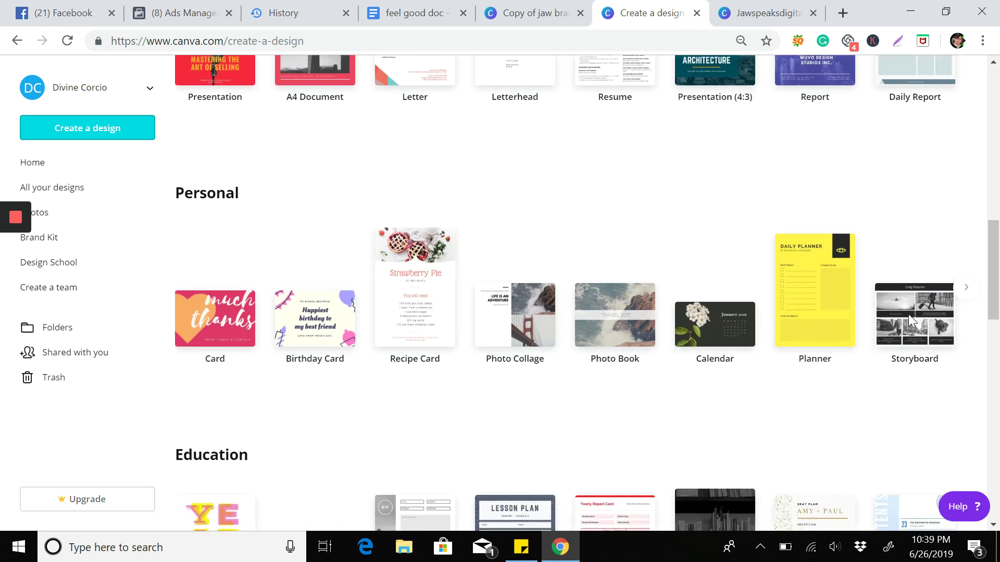
{"action": "scroll", "coordinate": [765, 337], "scroll_direction": "right", "scroll_amount": 1}
{"action": "scroll", "coordinate": [764, 337], "scroll_direction": "right", "scroll_amount": 2}
{"action": "scroll", "coordinate": [764, 338], "scroll_direction": "right", "scroll_amount": 5}
{"action": "scroll", "coordinate": [765, 338], "scroll_direction": "right", "scroll_amount": 1}
{"action": "scroll", "coordinate": [764, 337], "scroll_direction": "right", "scroll_amount": 1}
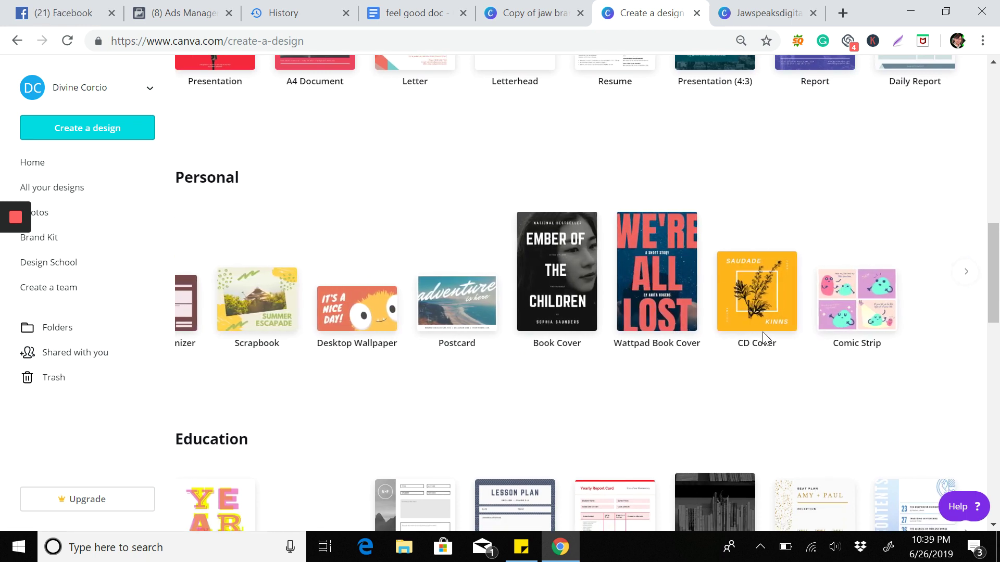
{"action": "scroll", "coordinate": [764, 338], "scroll_direction": "left", "scroll_amount": 1}
{"action": "scroll", "coordinate": [763, 332], "scroll_direction": "left", "scroll_amount": 1}
{"action": "scroll", "coordinate": [763, 332], "scroll_direction": "left", "scroll_amount": 2}
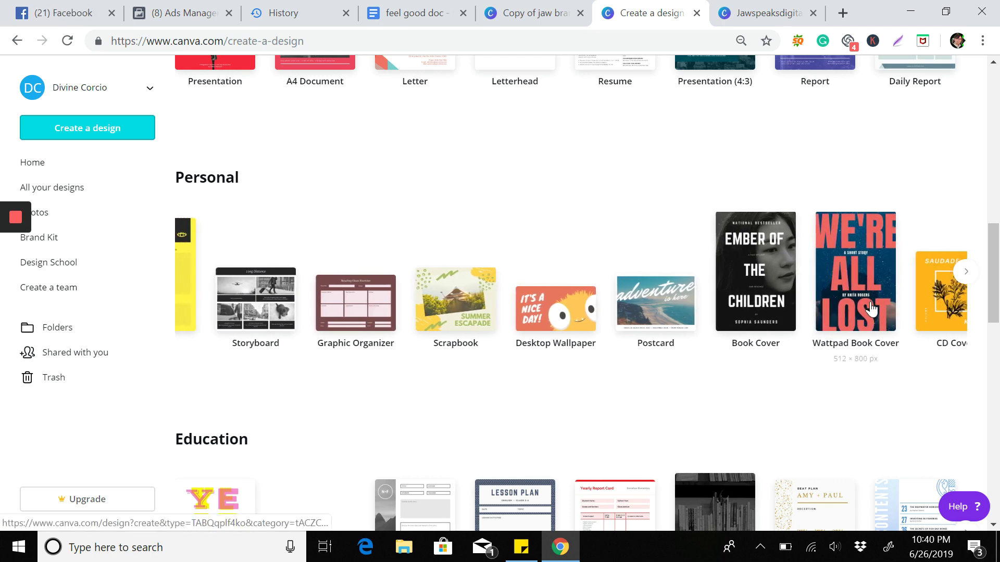
{"action": "scroll", "coordinate": [564, 272], "scroll_direction": "left", "scroll_amount": 3}
{"action": "scroll", "coordinate": [563, 266], "scroll_direction": "left", "scroll_amount": 2}
{"action": "scroll", "coordinate": [562, 267], "scroll_direction": "left", "scroll_amount": 2}
{"action": "scroll", "coordinate": [564, 272], "scroll_direction": "left", "scroll_amount": 2}
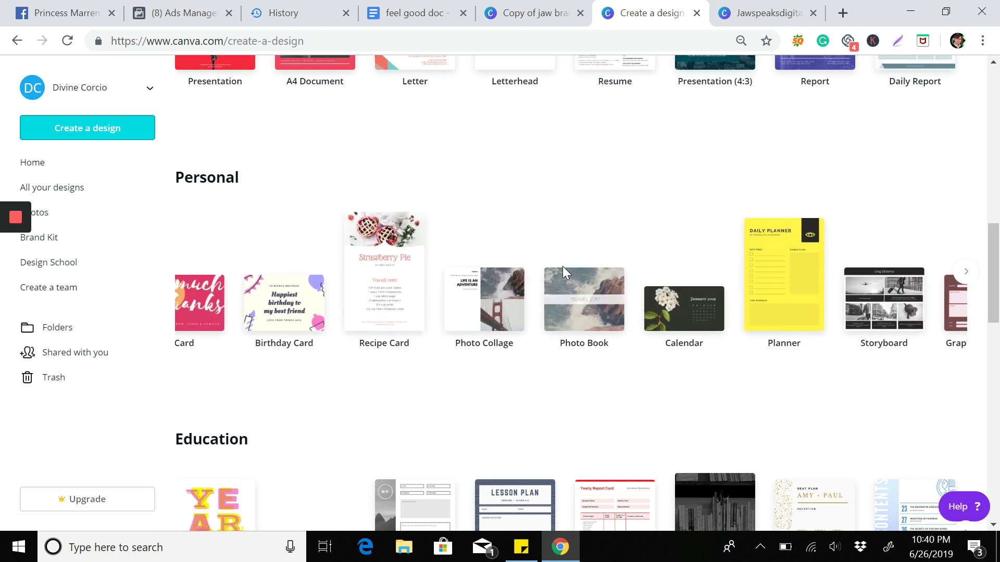
{"action": "scroll", "coordinate": [563, 272], "scroll_direction": "left", "scroll_amount": 1}
{"action": "scroll", "coordinate": [563, 270], "scroll_direction": "right", "scroll_amount": 3}
{"action": "scroll", "coordinate": [563, 270], "scroll_direction": "right", "scroll_amount": 2}
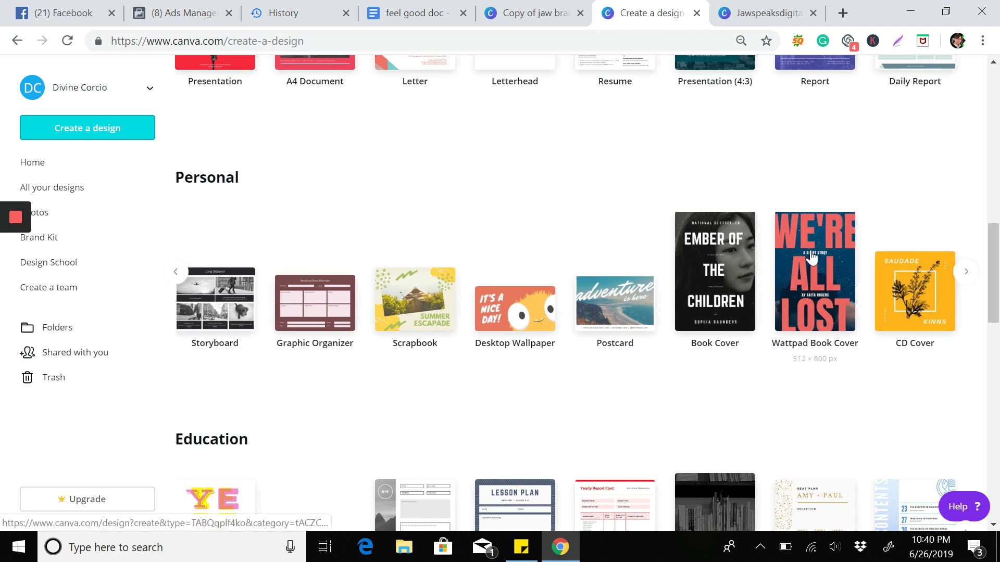
{"action": "scroll", "coordinate": [812, 258], "scroll_direction": "down", "scroll_amount": 2}
{"action": "scroll", "coordinate": [811, 257], "scroll_direction": "down", "scroll_amount": 1}
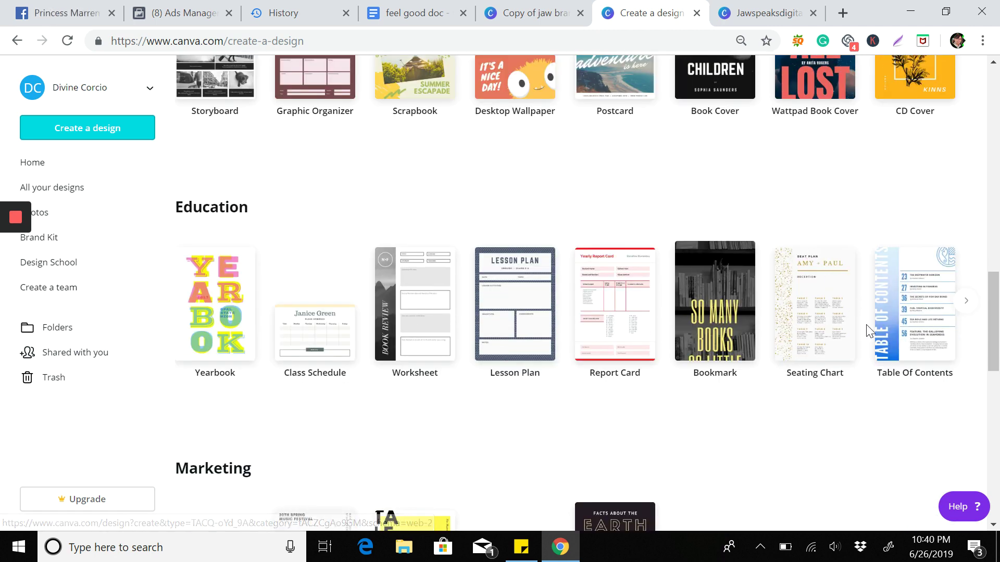
{"action": "scroll", "coordinate": [866, 331], "scroll_direction": "right", "scroll_amount": 2}
{"action": "scroll", "coordinate": [866, 330], "scroll_direction": "left", "scroll_amount": 2}
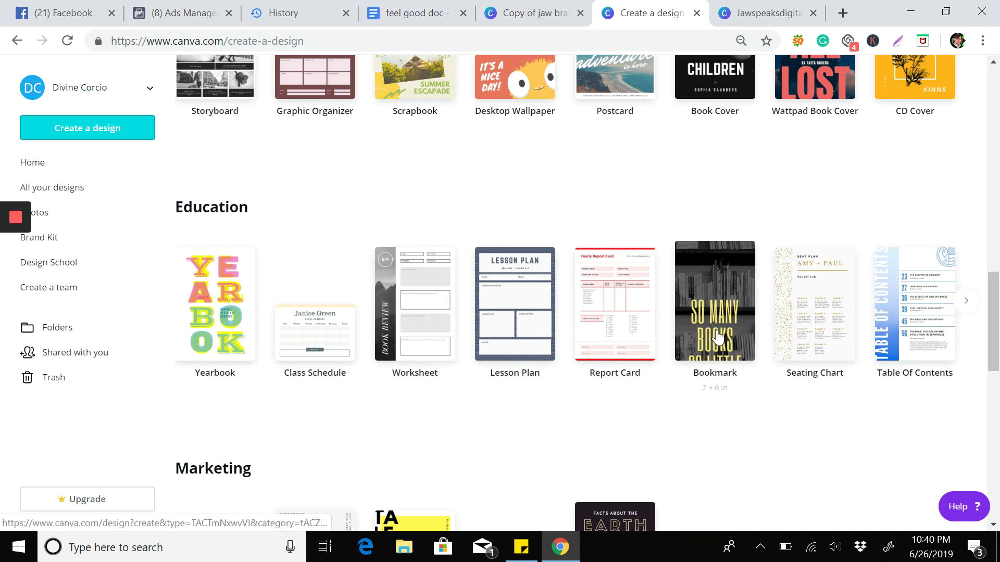
{"action": "scroll", "coordinate": [710, 341], "scroll_direction": "up", "scroll_amount": 3}
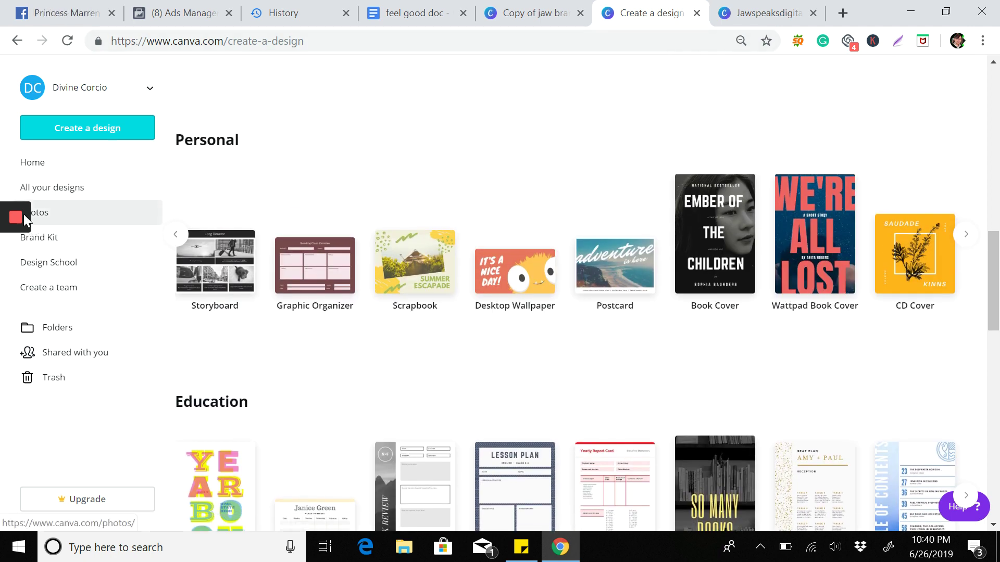
{"action": "mouse_move", "coordinate": [15, 218]}
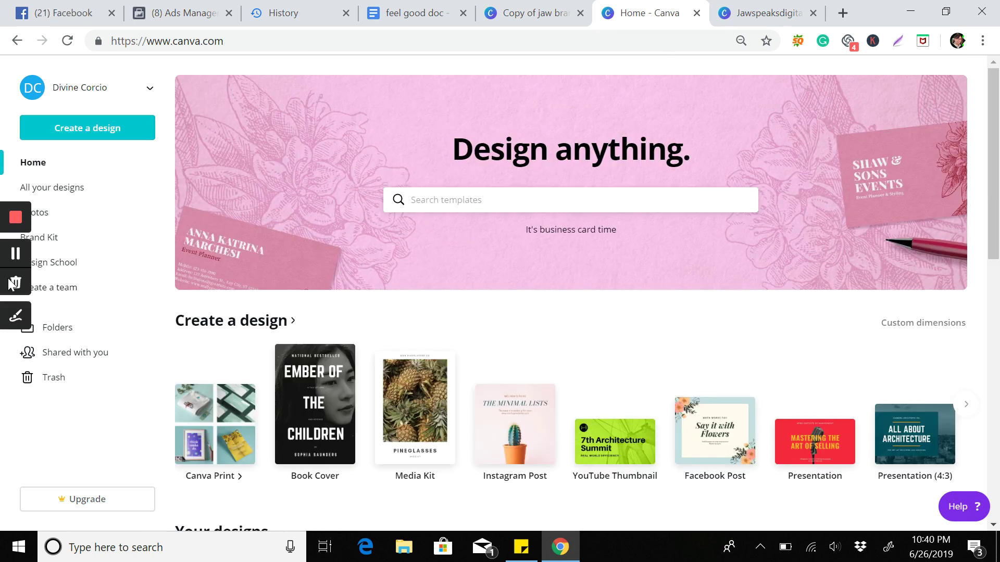
- Search Canva templates for 'media kit', then switch back to the Feelgood Journal tab
{"action": "left_click", "coordinate": [475, 201]}
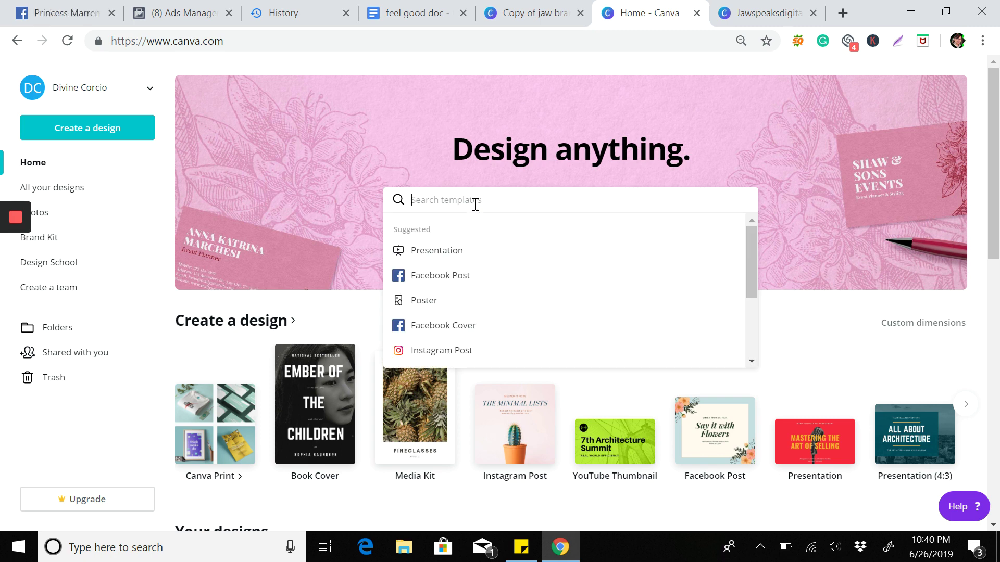
{"action": "type", "text": "media"}
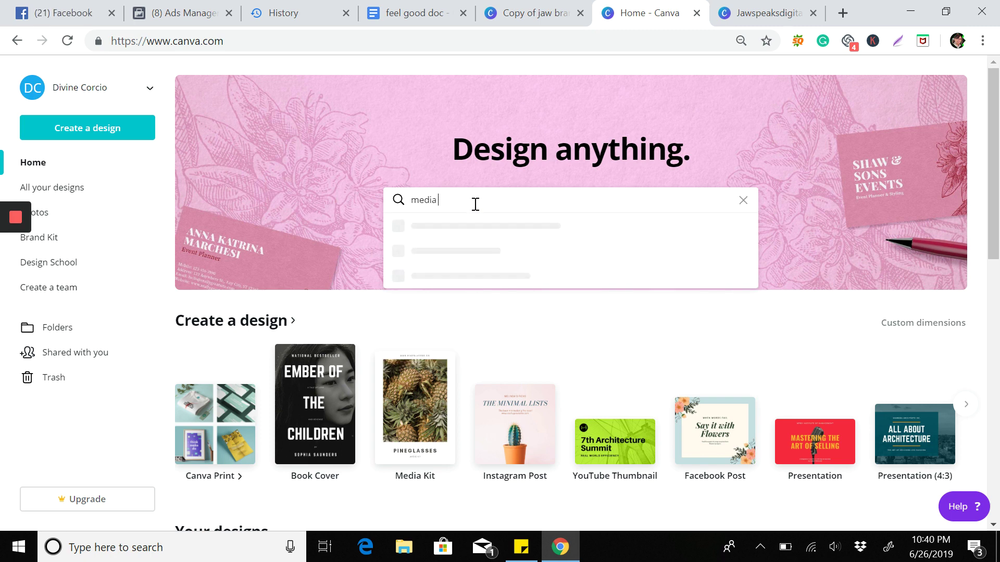
{"action": "type", "text": " kit"}
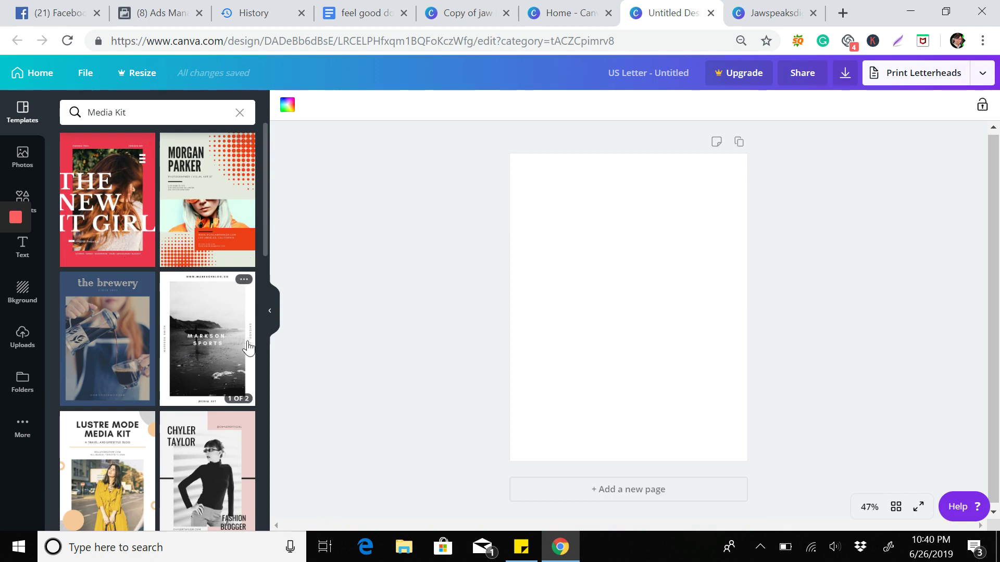
{"action": "scroll", "coordinate": [247, 345], "scroll_direction": "down", "scroll_amount": 2}
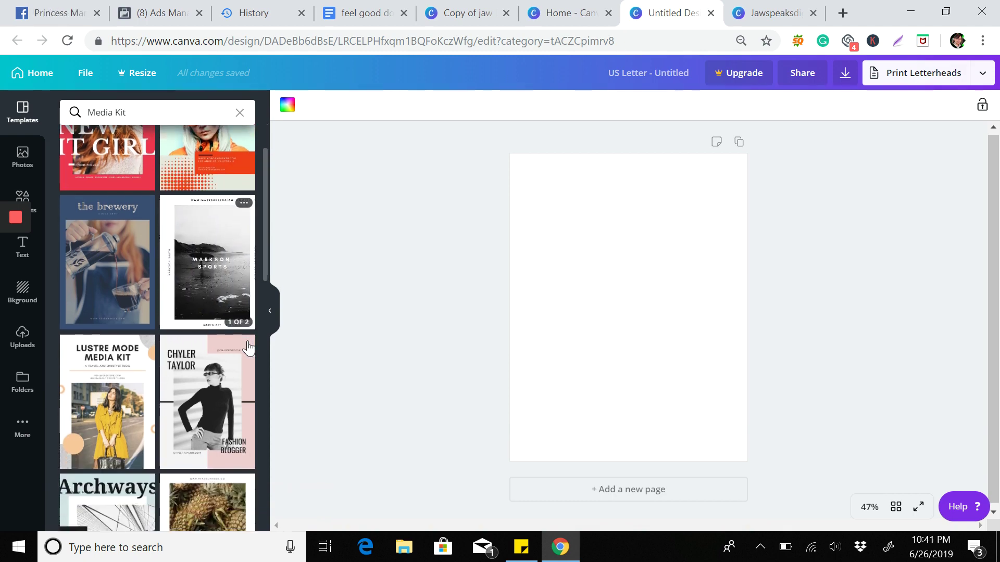
{"action": "scroll", "coordinate": [247, 347], "scroll_direction": "up", "scroll_amount": 2}
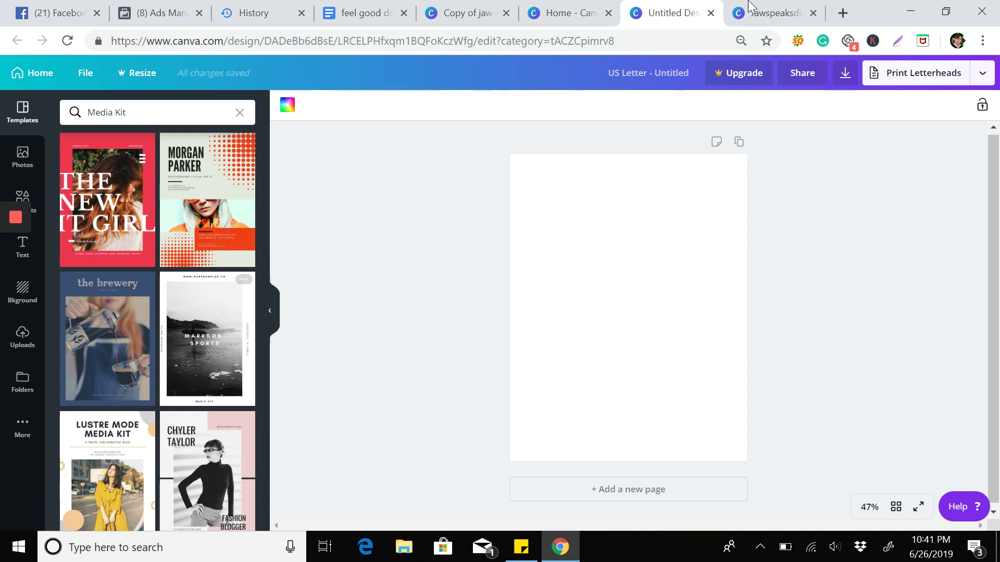
{"action": "left_click", "coordinate": [785, 7]}
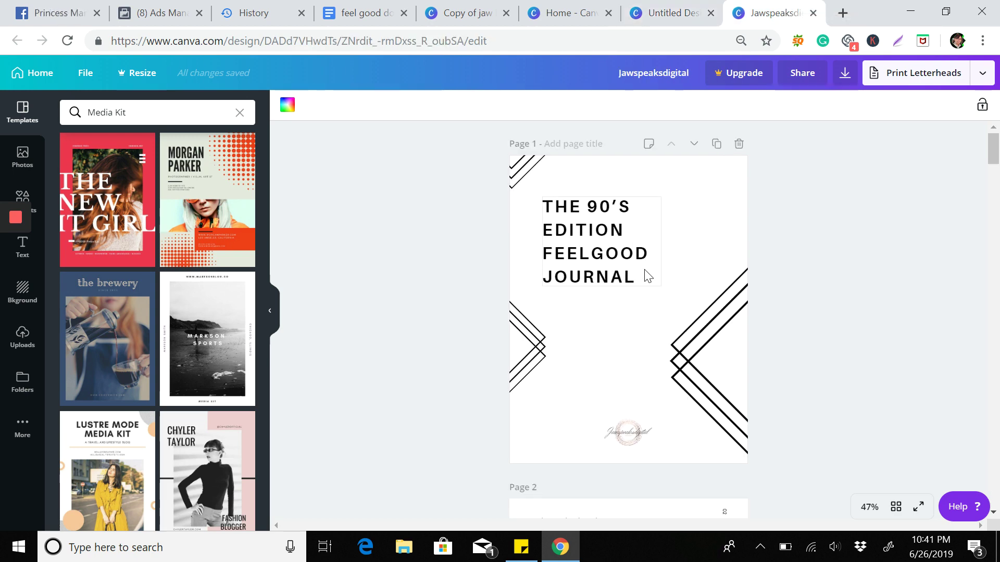
{"action": "scroll", "coordinate": [645, 275], "scroll_direction": "down", "scroll_amount": 1}
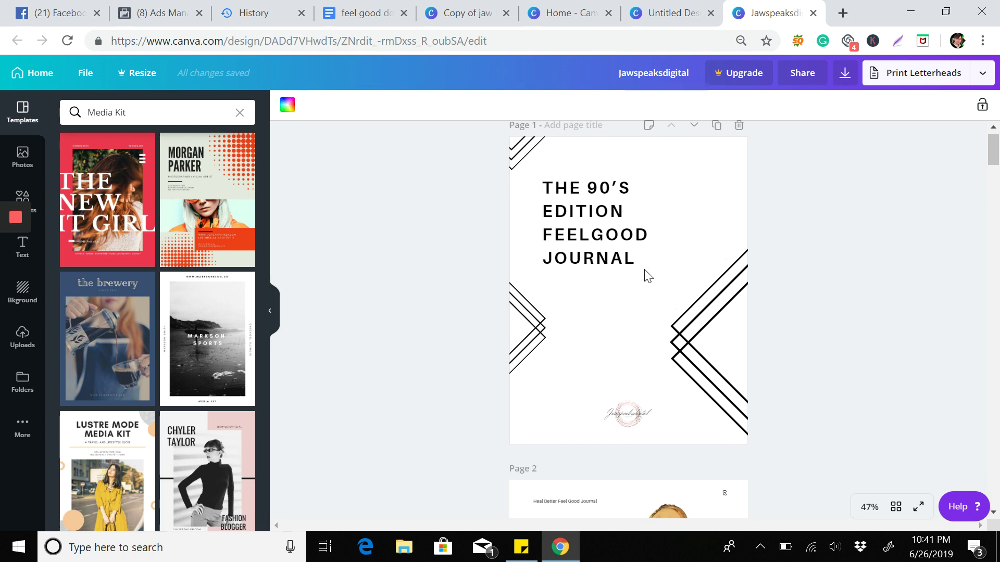
{"action": "scroll", "coordinate": [646, 275], "scroll_direction": "down", "scroll_amount": 3}
{"action": "scroll", "coordinate": [645, 275], "scroll_direction": "down", "scroll_amount": 3}
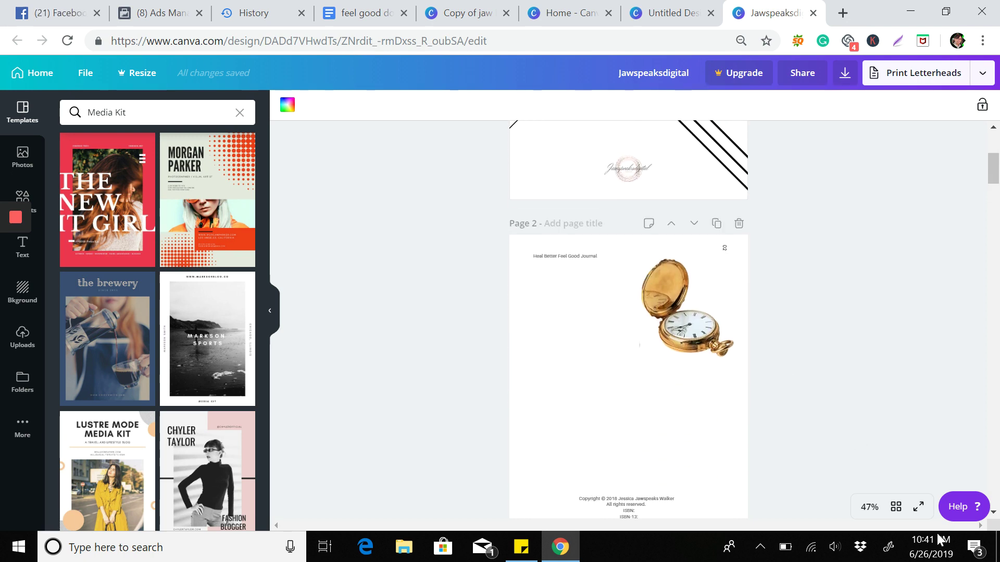
- Set the journal's zoom to 50%, then 100%, then 75%
{"action": "left_click", "coordinate": [882, 509]}
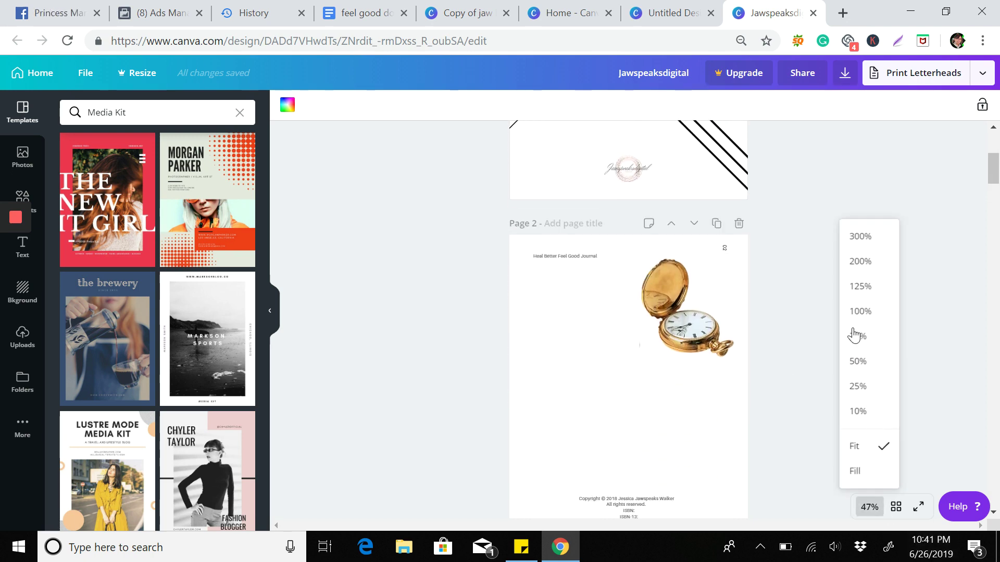
{"action": "left_click", "coordinate": [859, 361]}
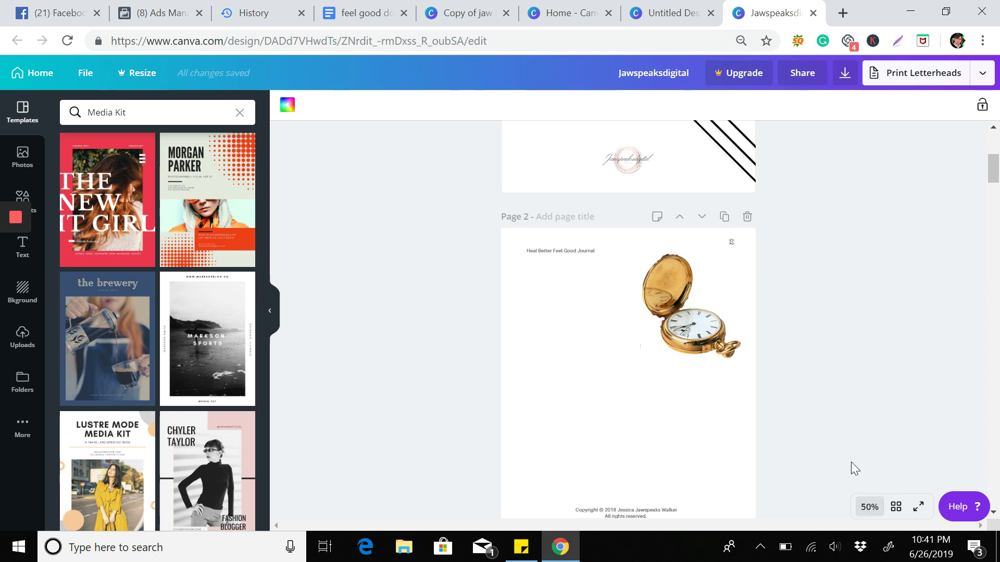
{"action": "left_click", "coordinate": [871, 508]}
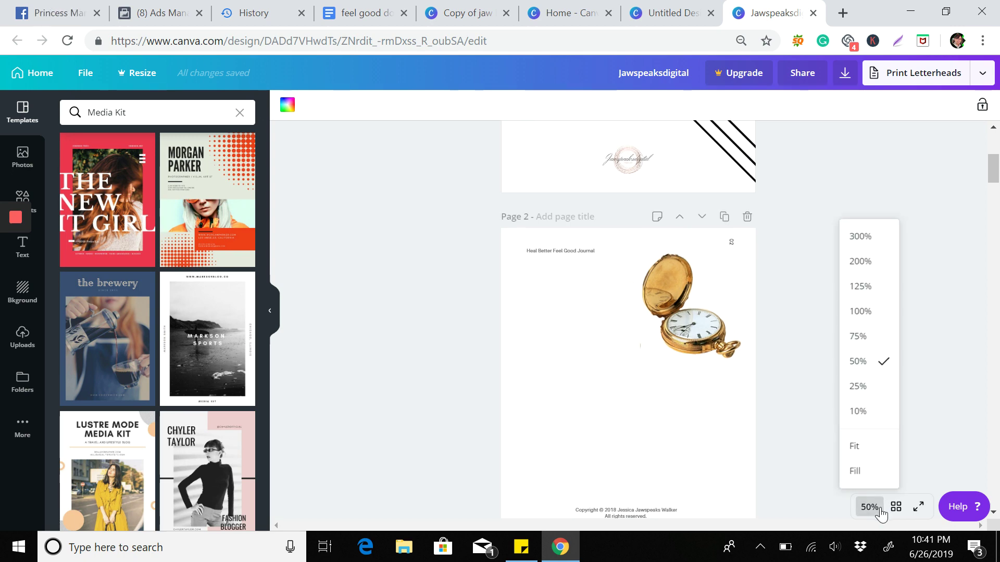
{"action": "left_click", "coordinate": [860, 312]}
{"action": "scroll", "coordinate": [704, 234], "scroll_direction": "up", "scroll_amount": 4}
{"action": "scroll", "coordinate": [704, 234], "scroll_direction": "up", "scroll_amount": 7}
{"action": "scroll", "coordinate": [706, 234], "scroll_direction": "down", "scroll_amount": 2}
{"action": "scroll", "coordinate": [706, 233], "scroll_direction": "up", "scroll_amount": 2}
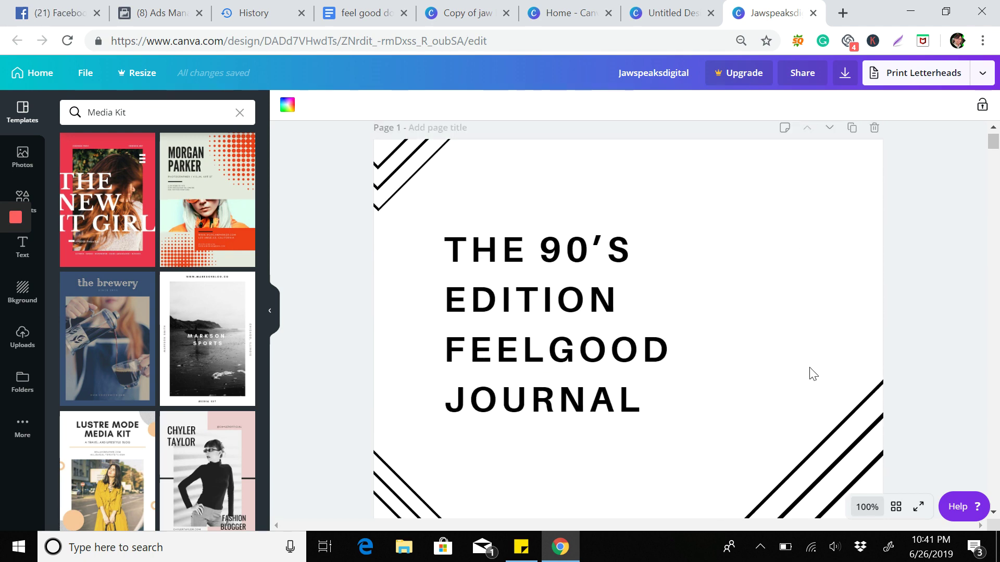
{"action": "left_click", "coordinate": [870, 509]}
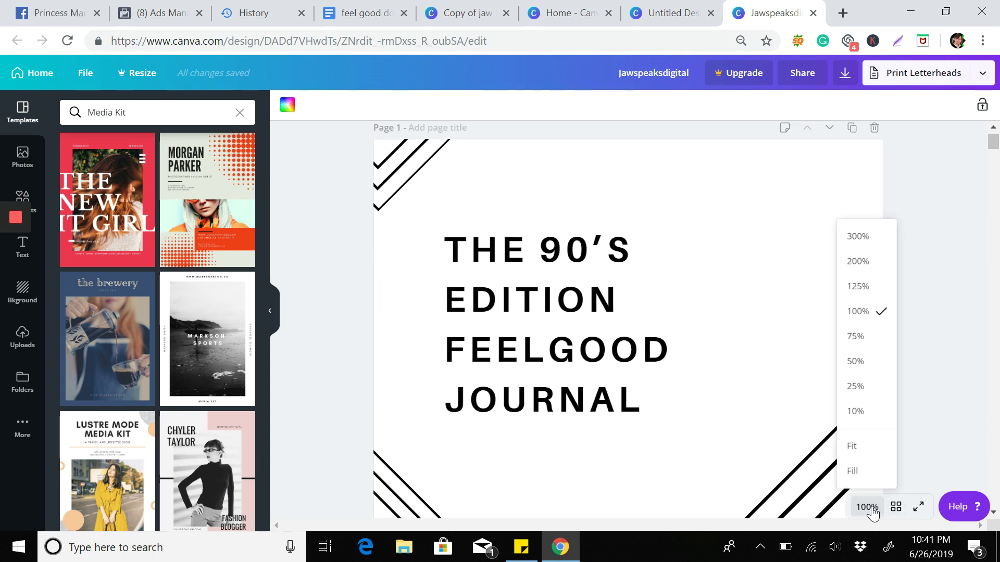
{"action": "left_click", "coordinate": [857, 336]}
{"action": "scroll", "coordinate": [627, 368], "scroll_direction": "down", "scroll_amount": 2}
{"action": "scroll", "coordinate": [628, 367], "scroll_direction": "down", "scroll_amount": 2}
{"action": "scroll", "coordinate": [628, 367], "scroll_direction": "down", "scroll_amount": 2}
{"action": "scroll", "coordinate": [630, 367], "scroll_direction": "down", "scroll_amount": 2}
{"action": "scroll", "coordinate": [632, 368], "scroll_direction": "down", "scroll_amount": 2}
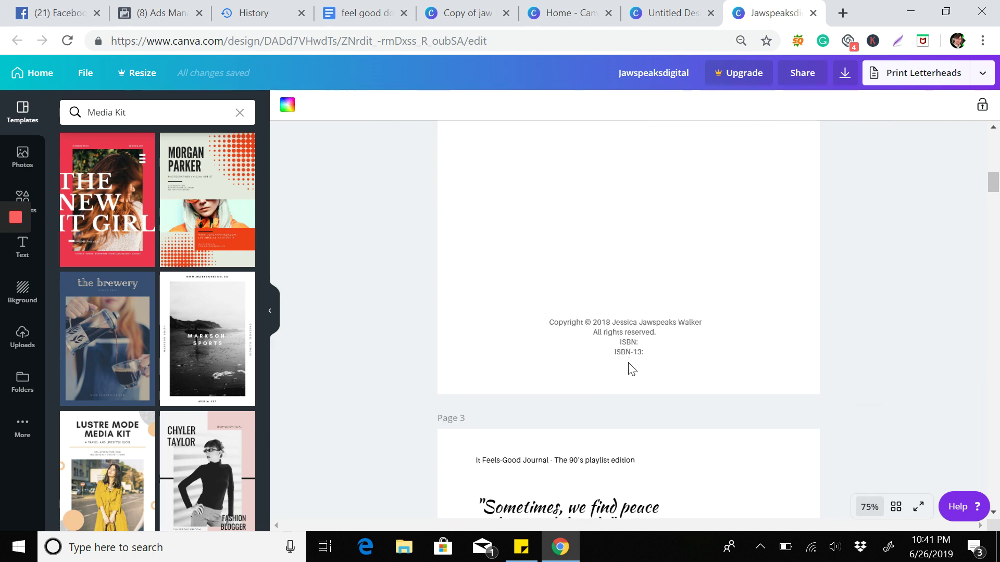
{"action": "scroll", "coordinate": [631, 368], "scroll_direction": "down", "scroll_amount": 2}
{"action": "scroll", "coordinate": [629, 368], "scroll_direction": "down", "scroll_amount": 1}
{"action": "scroll", "coordinate": [629, 368], "scroll_direction": "down", "scroll_amount": 2}
{"action": "scroll", "coordinate": [629, 368], "scroll_direction": "down", "scroll_amount": 2}
{"action": "scroll", "coordinate": [629, 368], "scroll_direction": "down", "scroll_amount": 2}
{"action": "scroll", "coordinate": [629, 368], "scroll_direction": "down", "scroll_amount": 2}
{"action": "scroll", "coordinate": [630, 368], "scroll_direction": "down", "scroll_amount": 2}
{"action": "scroll", "coordinate": [632, 367], "scroll_direction": "down", "scroll_amount": 2}
{"action": "scroll", "coordinate": [631, 369], "scroll_direction": "down", "scroll_amount": 2}
{"action": "scroll", "coordinate": [632, 368], "scroll_direction": "down", "scroll_amount": 2}
{"action": "scroll", "coordinate": [631, 368], "scroll_direction": "down", "scroll_amount": 2}
{"action": "scroll", "coordinate": [631, 369], "scroll_direction": "down", "scroll_amount": 2}
{"action": "scroll", "coordinate": [632, 367], "scroll_direction": "down", "scroll_amount": 2}
{"action": "scroll", "coordinate": [631, 369], "scroll_direction": "down", "scroll_amount": 1}
{"action": "scroll", "coordinate": [631, 368], "scroll_direction": "down", "scroll_amount": 2}
{"action": "scroll", "coordinate": [632, 368], "scroll_direction": "down", "scroll_amount": 2}
{"action": "scroll", "coordinate": [629, 368], "scroll_direction": "down", "scroll_amount": 2}
{"action": "scroll", "coordinate": [629, 368], "scroll_direction": "down", "scroll_amount": 2}
{"action": "scroll", "coordinate": [630, 367], "scroll_direction": "down", "scroll_amount": 2}
{"action": "scroll", "coordinate": [631, 368], "scroll_direction": "down", "scroll_amount": 2}
{"action": "scroll", "coordinate": [628, 363], "scroll_direction": "down", "scroll_amount": 2}
{"action": "scroll", "coordinate": [628, 363], "scroll_direction": "down", "scroll_amount": 2}
{"action": "scroll", "coordinate": [628, 363], "scroll_direction": "down", "scroll_amount": 2}
{"action": "scroll", "coordinate": [628, 363], "scroll_direction": "down", "scroll_amount": 2}
{"action": "scroll", "coordinate": [631, 367], "scroll_direction": "down", "scroll_amount": 2}
{"action": "scroll", "coordinate": [631, 368], "scroll_direction": "up", "scroll_amount": 1}
{"action": "scroll", "coordinate": [632, 369], "scroll_direction": "up", "scroll_amount": 1}
{"action": "scroll", "coordinate": [631, 368], "scroll_direction": "down", "scroll_amount": 2}
{"action": "scroll", "coordinate": [632, 368], "scroll_direction": "up", "scroll_amount": 5}
{"action": "scroll", "coordinate": [632, 369], "scroll_direction": "down", "scroll_amount": 1}
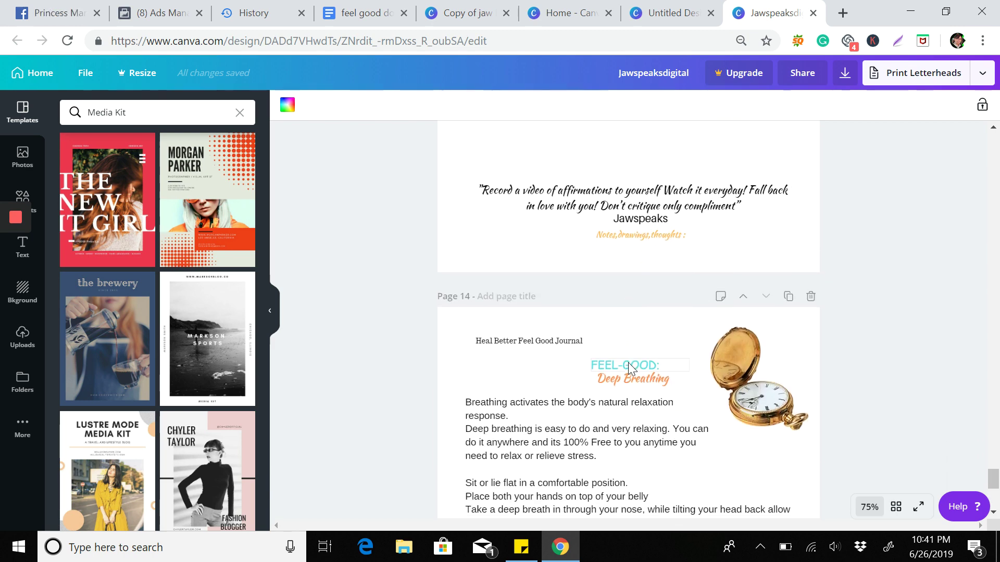
{"action": "scroll", "coordinate": [631, 367], "scroll_direction": "down", "scroll_amount": 1}
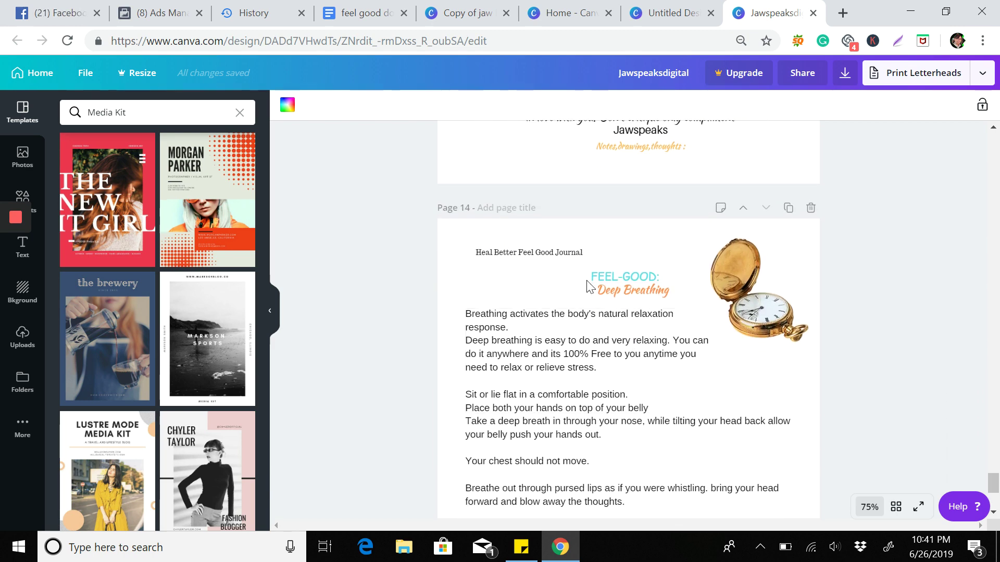
- Jump to FEEL-GOOD in the feel good doc and close the Untitled Design and Canva Home tabs
{"action": "left_click", "coordinate": [383, 21]}
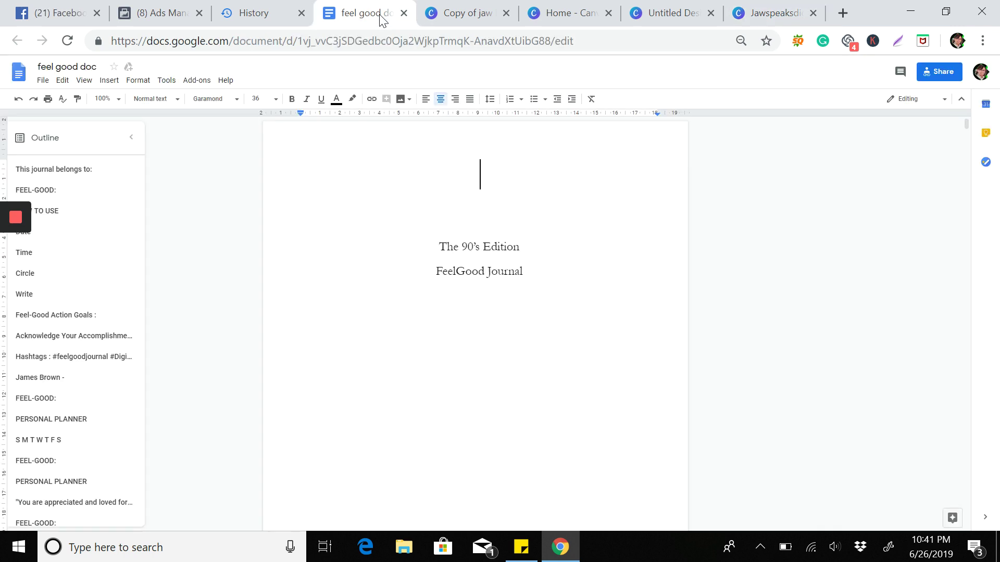
{"action": "scroll", "coordinate": [471, 275], "scroll_direction": "down", "scroll_amount": 5}
{"action": "scroll", "coordinate": [468, 273], "scroll_direction": "down", "scroll_amount": 4}
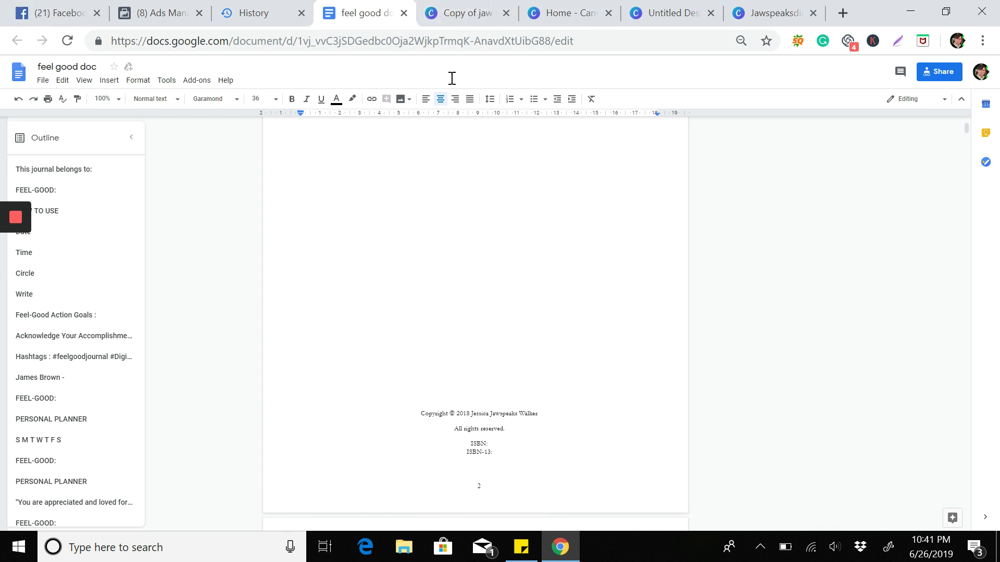
{"action": "left_click", "coordinate": [40, 399]}
{"action": "scroll", "coordinate": [538, 371], "scroll_direction": "down", "scroll_amount": 1}
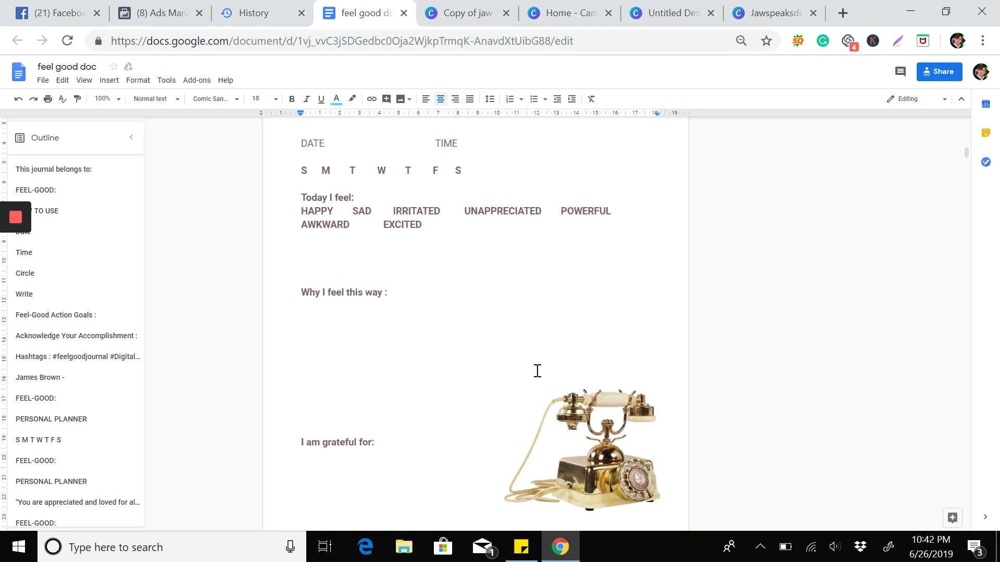
{"action": "scroll", "coordinate": [537, 372], "scroll_direction": "down", "scroll_amount": 5}
{"action": "scroll", "coordinate": [537, 372], "scroll_direction": "down", "scroll_amount": 5}
{"action": "scroll", "coordinate": [537, 371], "scroll_direction": "down", "scroll_amount": 5}
{"action": "scroll", "coordinate": [537, 371], "scroll_direction": "down", "scroll_amount": 5}
{"action": "scroll", "coordinate": [538, 372], "scroll_direction": "down", "scroll_amount": 5}
{"action": "scroll", "coordinate": [537, 371], "scroll_direction": "down", "scroll_amount": 5}
{"action": "scroll", "coordinate": [537, 372], "scroll_direction": "down", "scroll_amount": 5}
{"action": "scroll", "coordinate": [538, 371], "scroll_direction": "down", "scroll_amount": 5}
{"action": "scroll", "coordinate": [537, 371], "scroll_direction": "down", "scroll_amount": 5}
{"action": "scroll", "coordinate": [537, 371], "scroll_direction": "down", "scroll_amount": 5}
{"action": "scroll", "coordinate": [538, 372], "scroll_direction": "down", "scroll_amount": 5}
{"action": "scroll", "coordinate": [538, 371], "scroll_direction": "down", "scroll_amount": 1}
{"action": "scroll", "coordinate": [537, 372], "scroll_direction": "down", "scroll_amount": 1}
{"action": "scroll", "coordinate": [538, 371], "scroll_direction": "down", "scroll_amount": 2}
{"action": "scroll", "coordinate": [538, 371], "scroll_direction": "down", "scroll_amount": 3}
{"action": "scroll", "coordinate": [538, 371], "scroll_direction": "up", "scroll_amount": 2}
{"action": "scroll", "coordinate": [537, 372], "scroll_direction": "up", "scroll_amount": 2}
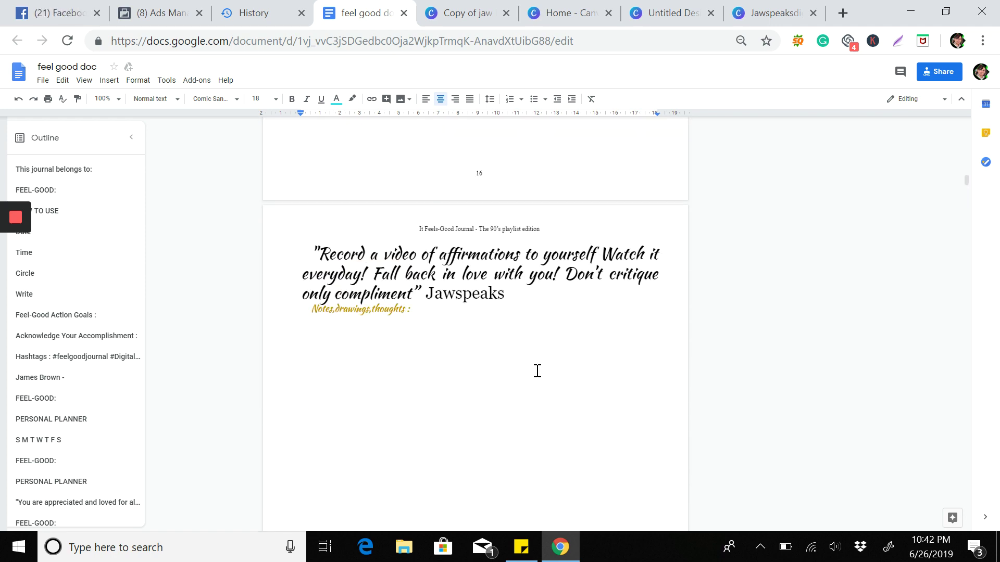
{"action": "left_click", "coordinate": [710, 13]}
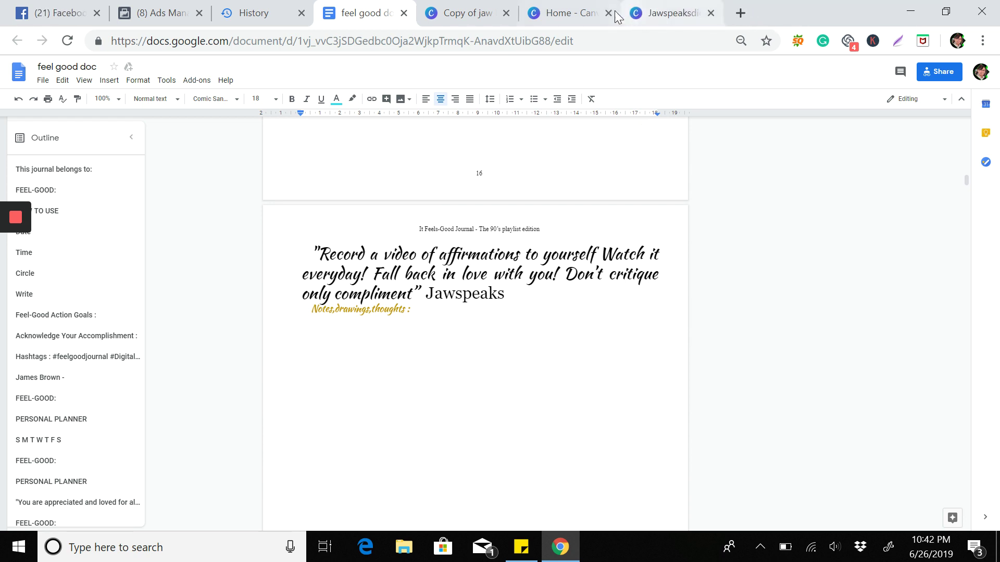
{"action": "left_click", "coordinate": [610, 13]}
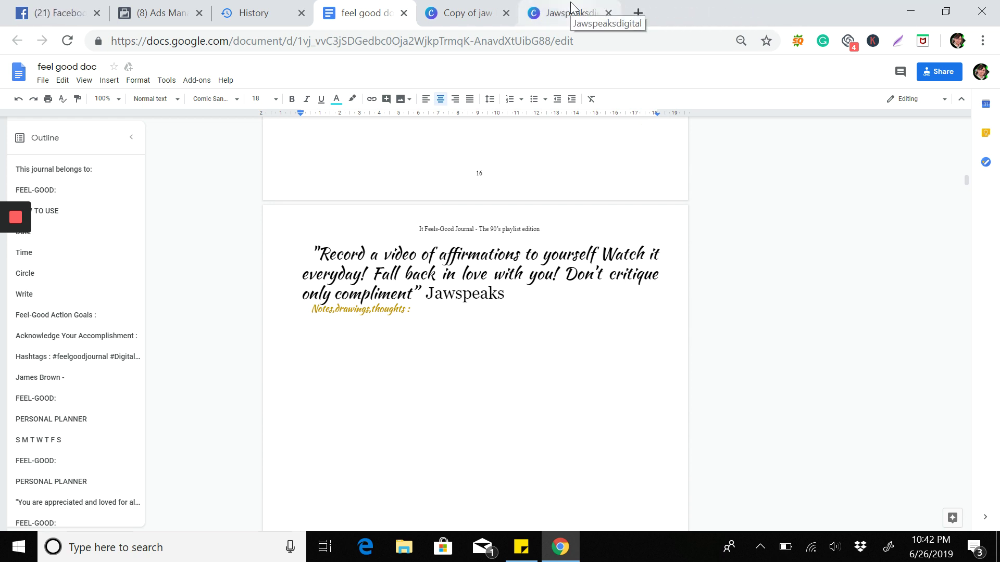
{"action": "scroll", "coordinate": [558, 279], "scroll_direction": "up", "scroll_amount": 3}
{"action": "scroll", "coordinate": [560, 281], "scroll_direction": "up", "scroll_amount": 4}
{"action": "scroll", "coordinate": [560, 282], "scroll_direction": "up", "scroll_amount": 2}
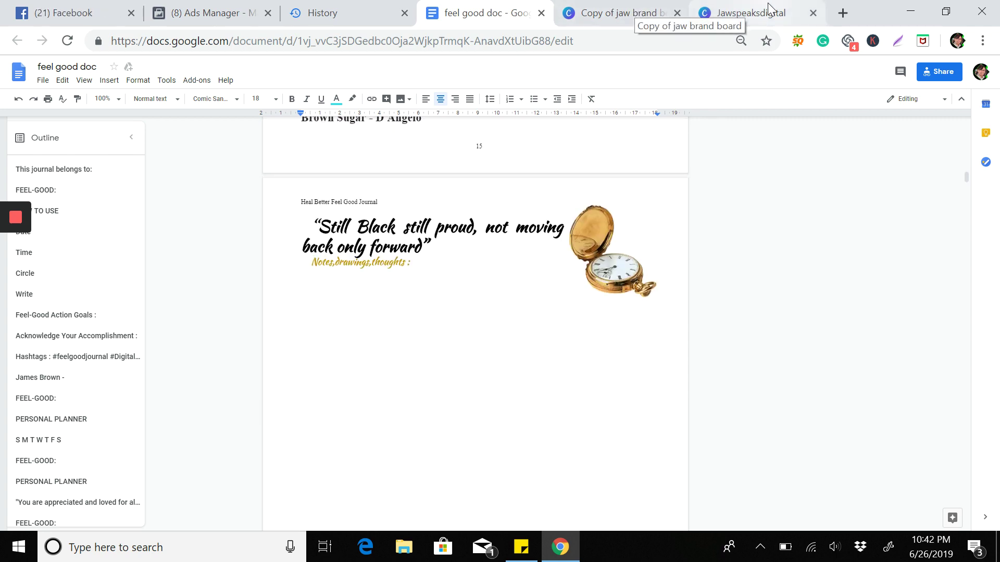
- Show the 'Copy of jaw brand board' tab and move it after the journal tab
{"action": "left_click", "coordinate": [746, 10]}
{"action": "scroll", "coordinate": [728, 266], "scroll_direction": "down", "scroll_amount": 4}
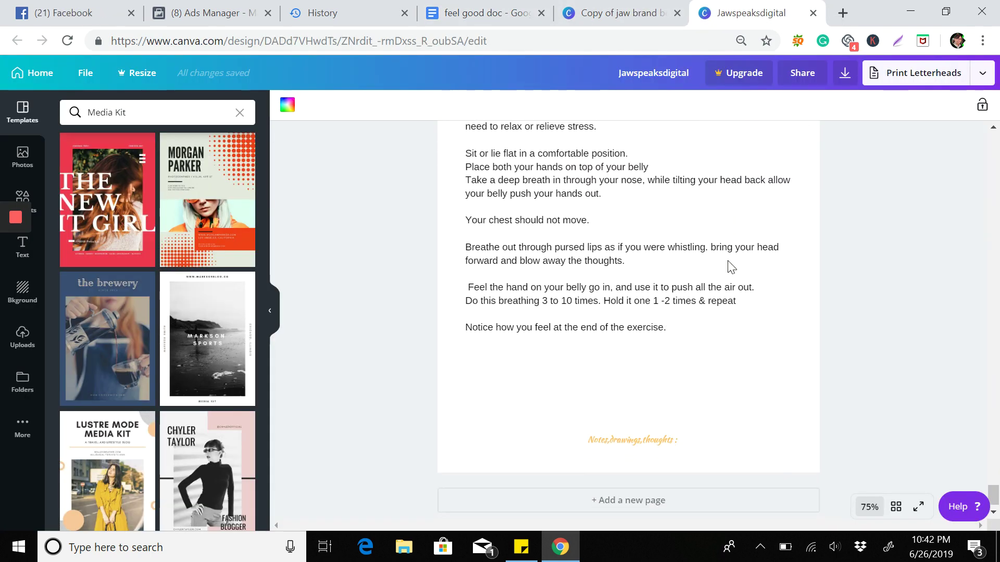
{"action": "scroll", "coordinate": [727, 266], "scroll_direction": "up", "scroll_amount": 1}
{"action": "scroll", "coordinate": [727, 265], "scroll_direction": "up", "scroll_amount": 1}
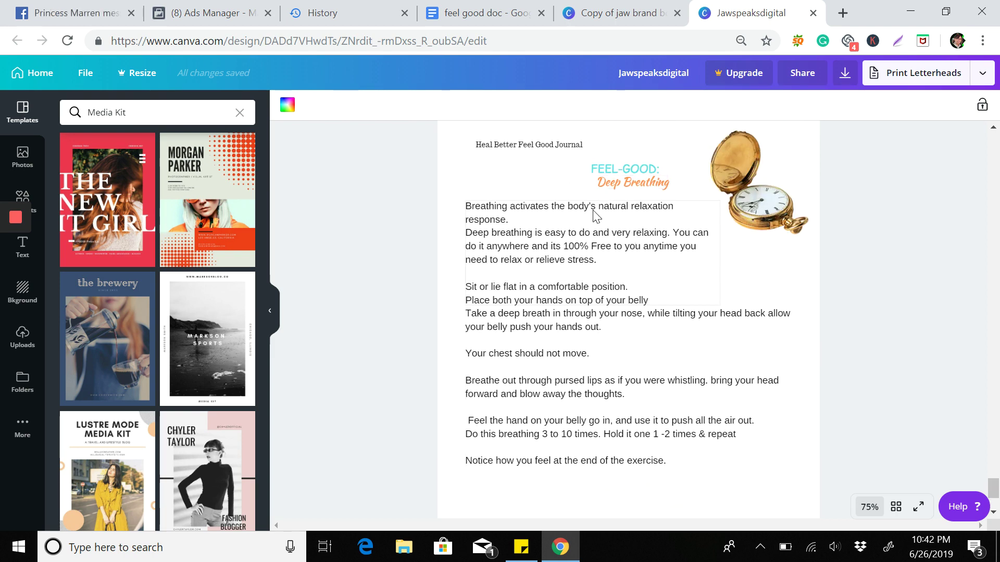
{"action": "left_click", "coordinate": [601, 13]}
{"action": "left_click_drag", "start_coordinate": [776, 24], "coordinate": [745, 22]}
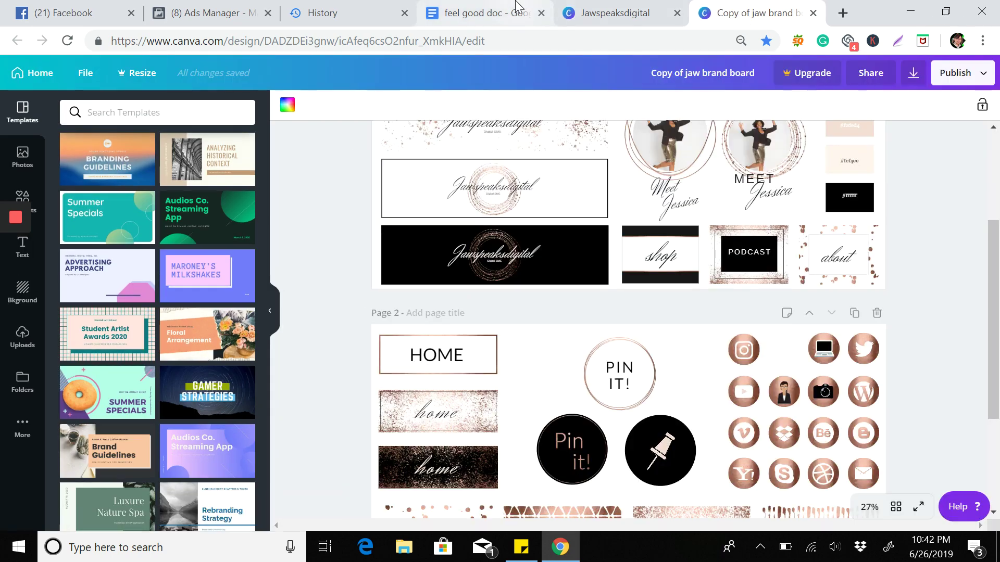
- In the feel good doc, jump to the Deep Breathing section from the outline
{"action": "left_click", "coordinate": [516, 6]}
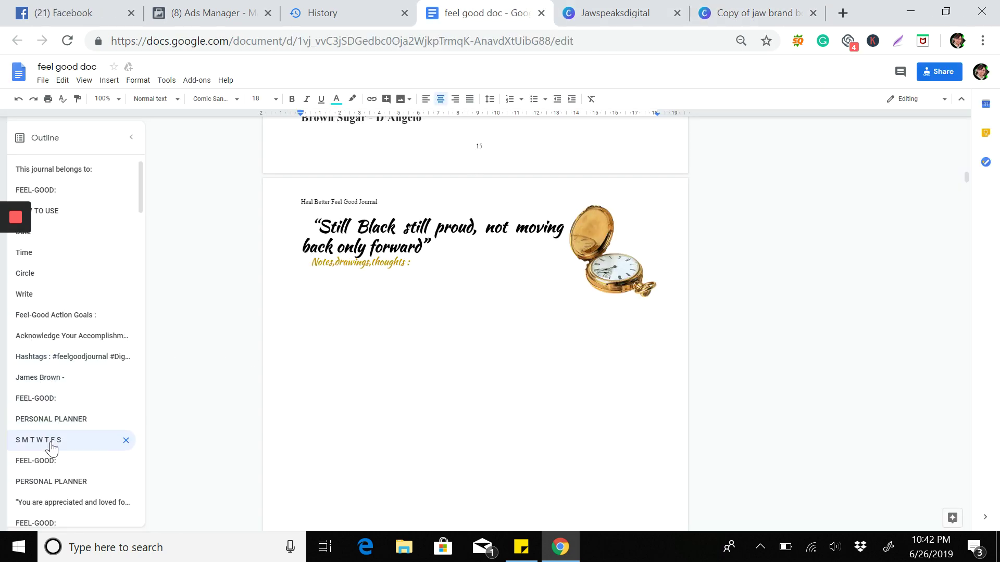
{"action": "scroll", "coordinate": [52, 491], "scroll_direction": "down", "scroll_amount": 2}
{"action": "scroll", "coordinate": [51, 490], "scroll_direction": "down", "scroll_amount": 2}
{"action": "scroll", "coordinate": [52, 491], "scroll_direction": "down", "scroll_amount": 1}
{"action": "scroll", "coordinate": [51, 491], "scroll_direction": "down", "scroll_amount": 2}
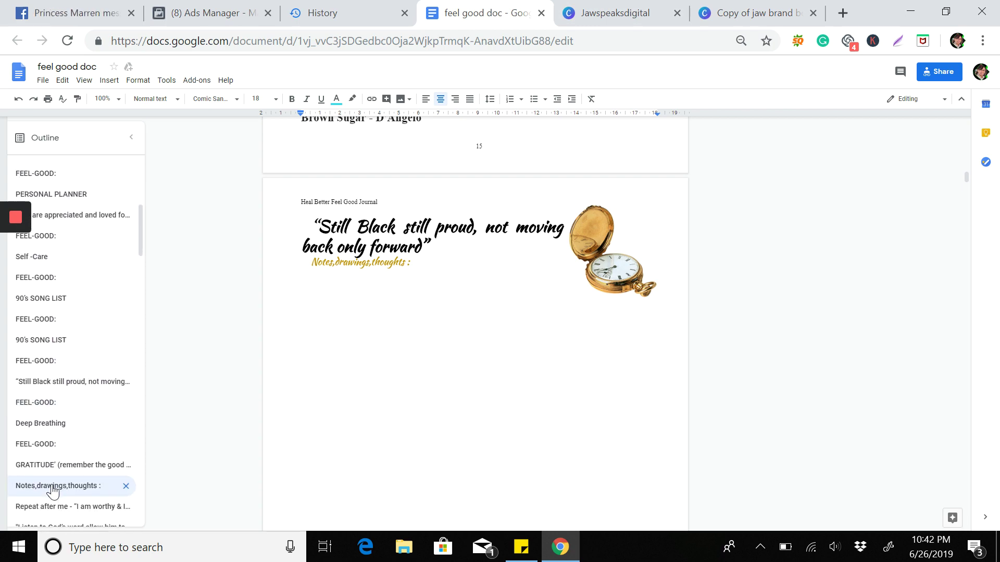
{"action": "left_click", "coordinate": [44, 402]}
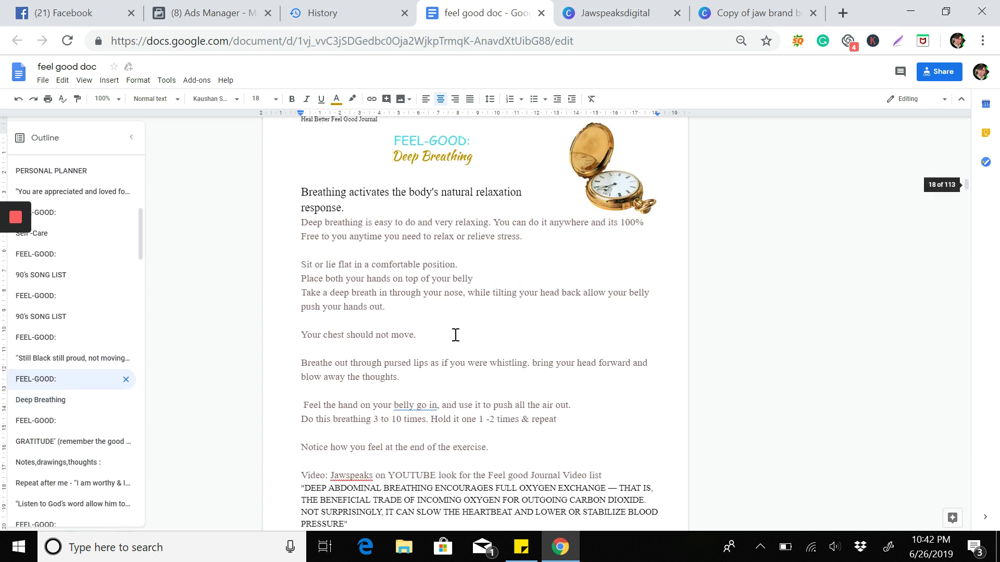
{"action": "scroll", "coordinate": [457, 336], "scroll_direction": "down", "scroll_amount": 2}
{"action": "scroll", "coordinate": [456, 336], "scroll_direction": "down", "scroll_amount": 4}
{"action": "scroll", "coordinate": [456, 336], "scroll_direction": "down", "scroll_amount": 2}
{"action": "scroll", "coordinate": [456, 336], "scroll_direction": "down", "scroll_amount": 1}
{"action": "scroll", "coordinate": [456, 336], "scroll_direction": "down", "scroll_amount": 1}
{"action": "scroll", "coordinate": [457, 336], "scroll_direction": "up", "scroll_amount": 1}
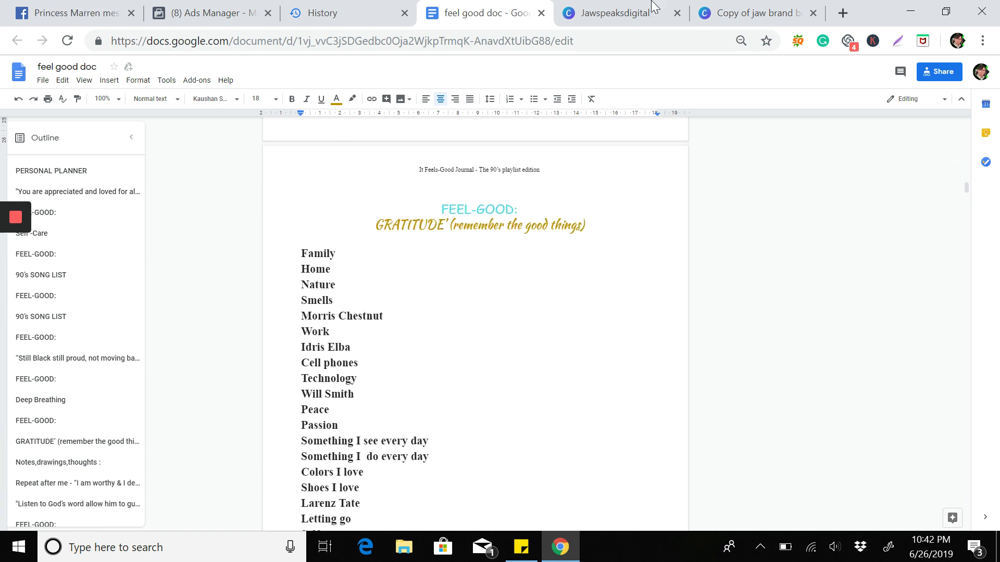
- Add a page, delete the blank pages, then duplicate the Deep Breathing page
{"action": "left_click", "coordinate": [619, 16]}
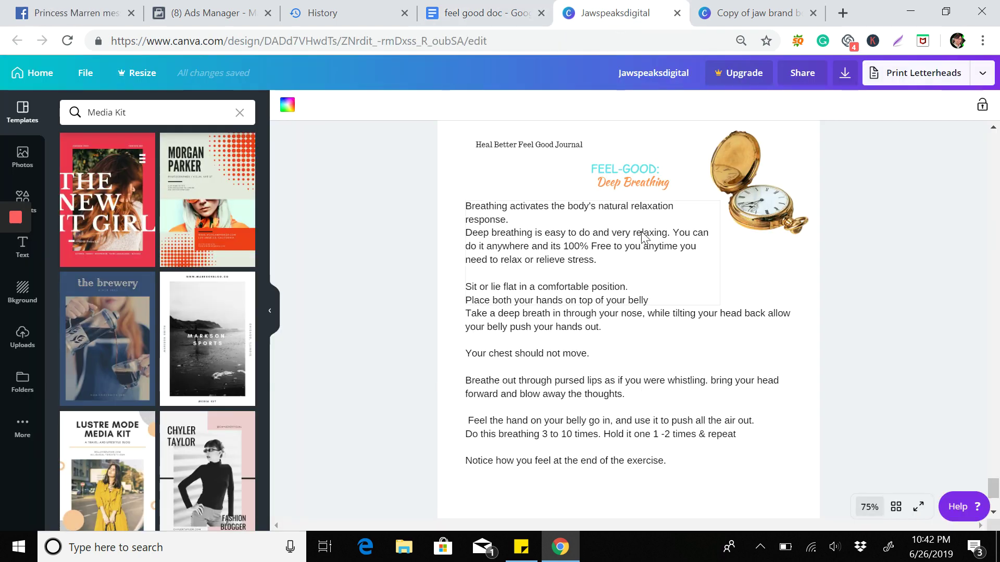
{"action": "scroll", "coordinate": [641, 254], "scroll_direction": "down", "scroll_amount": 2}
{"action": "scroll", "coordinate": [641, 254], "scroll_direction": "down", "scroll_amount": 1}
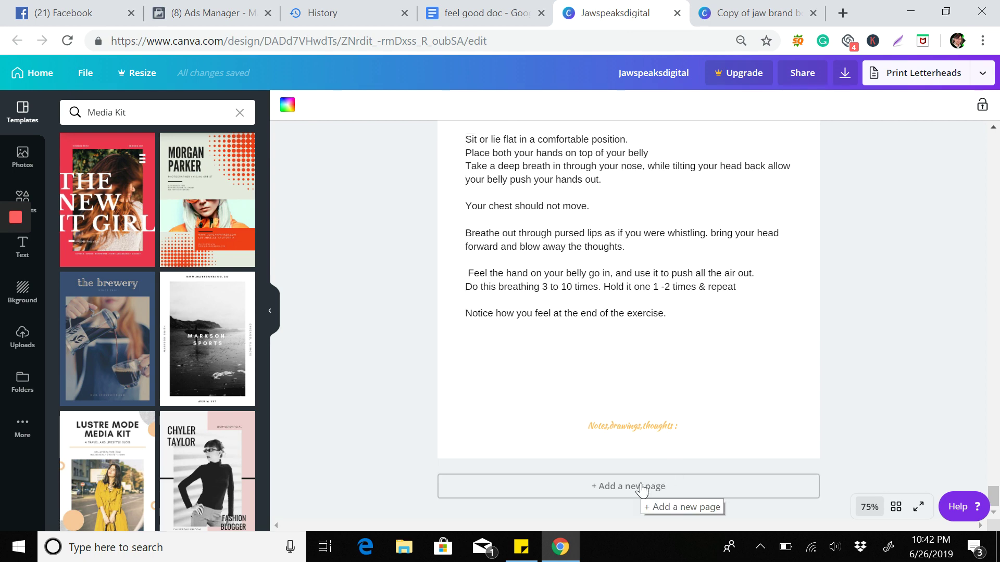
{"action": "scroll", "coordinate": [709, 315], "scroll_direction": "up", "scroll_amount": 2}
{"action": "scroll", "coordinate": [709, 315], "scroll_direction": "up", "scroll_amount": 1}
{"action": "scroll", "coordinate": [710, 314], "scroll_direction": "down", "scroll_amount": 3}
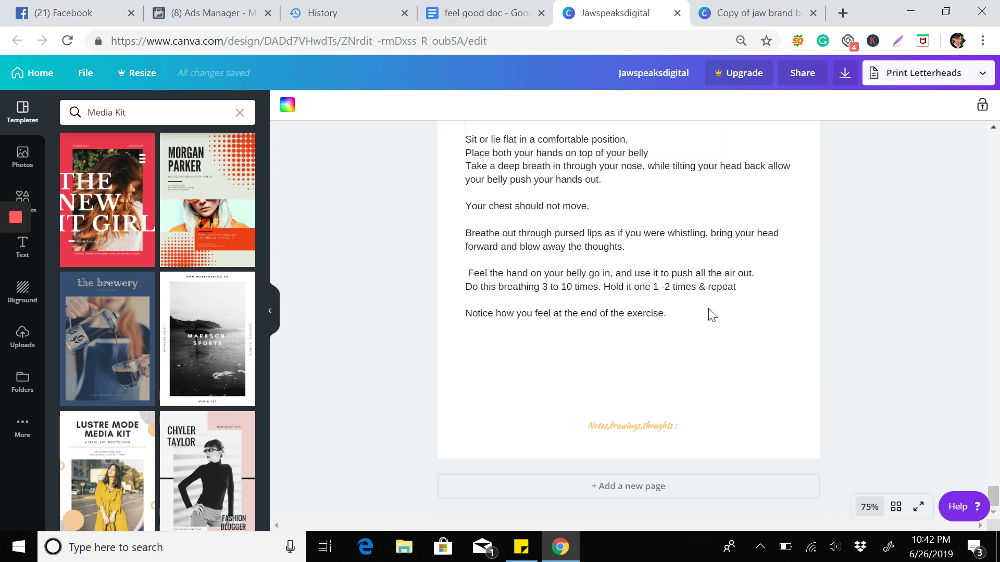
{"action": "left_click", "coordinate": [647, 492]}
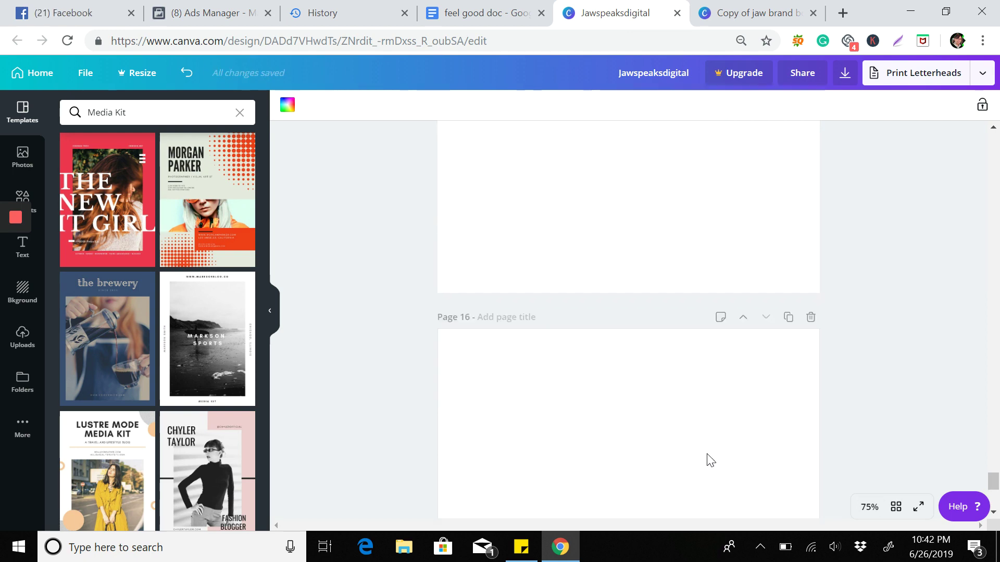
{"action": "left_click", "coordinate": [809, 318]}
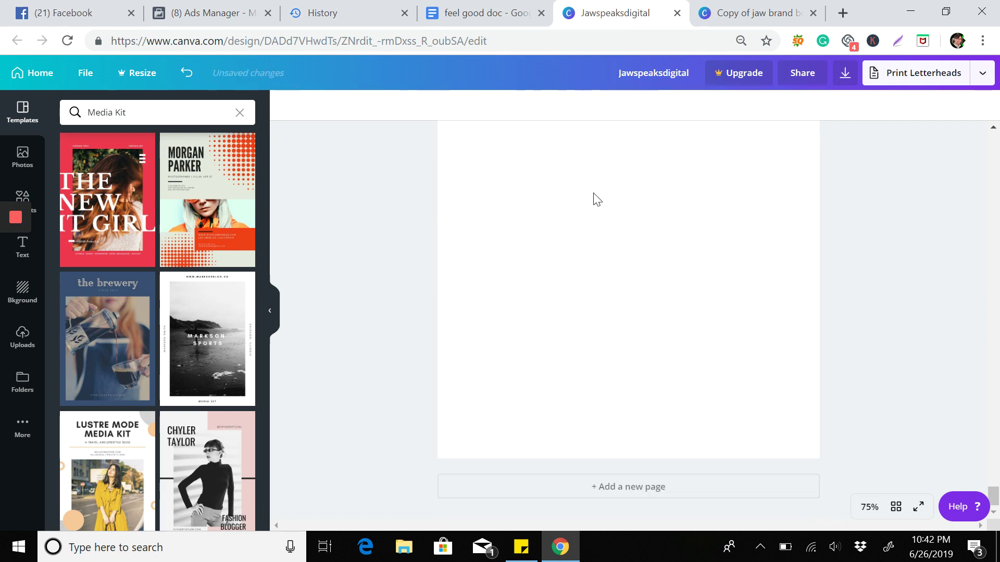
{"action": "left_click", "coordinate": [809, 159]}
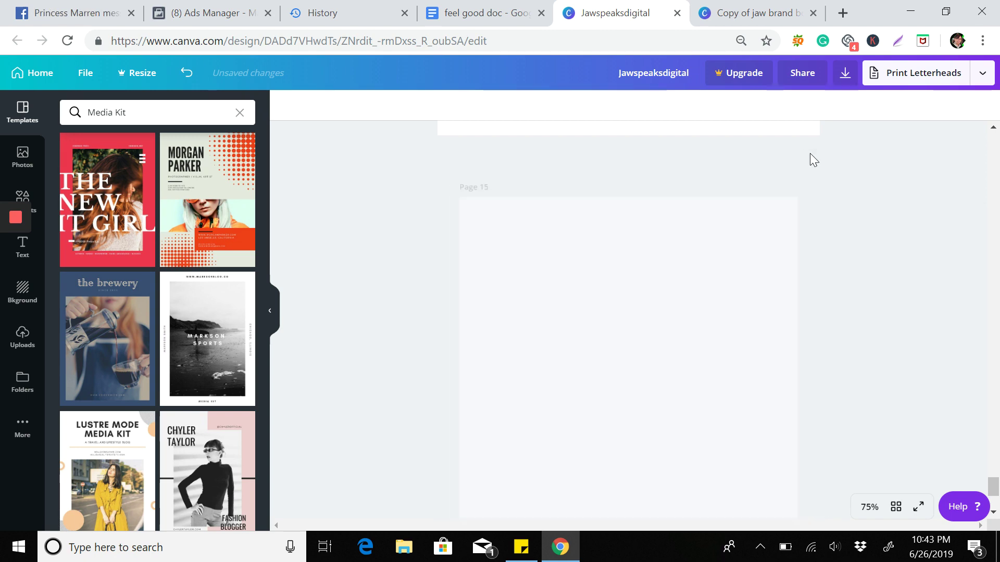
{"action": "scroll", "coordinate": [766, 393], "scroll_direction": "up", "scroll_amount": 4}
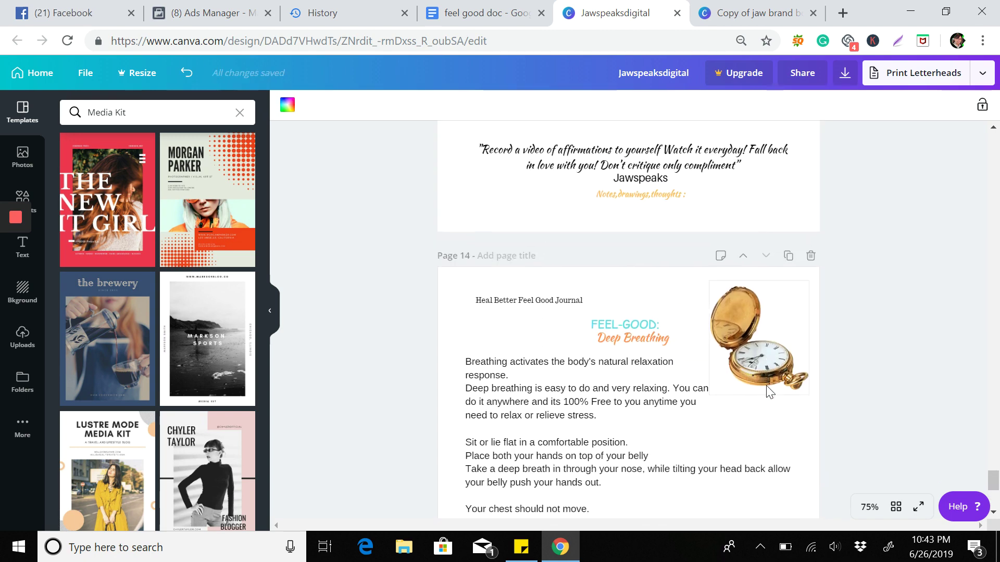
{"action": "left_click", "coordinate": [788, 254]}
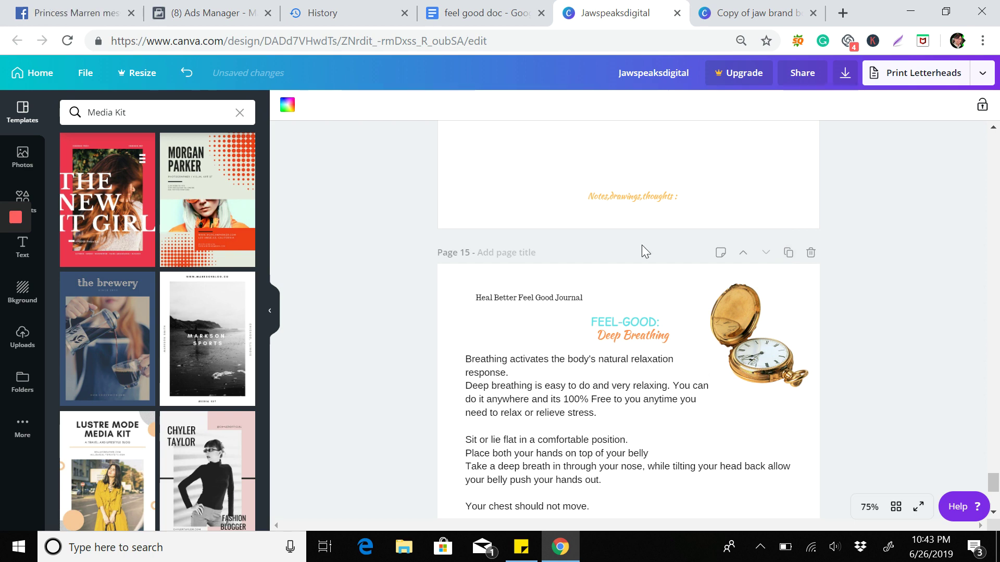
{"action": "scroll", "coordinate": [641, 250], "scroll_direction": "up", "scroll_amount": 3}
{"action": "scroll", "coordinate": [641, 250], "scroll_direction": "down", "scroll_amount": 5}
{"action": "scroll", "coordinate": [641, 250], "scroll_direction": "up", "scroll_amount": 5}
{"action": "scroll", "coordinate": [641, 250], "scroll_direction": "down", "scroll_amount": 4}
{"action": "scroll", "coordinate": [641, 251], "scroll_direction": "down", "scroll_amount": 1}
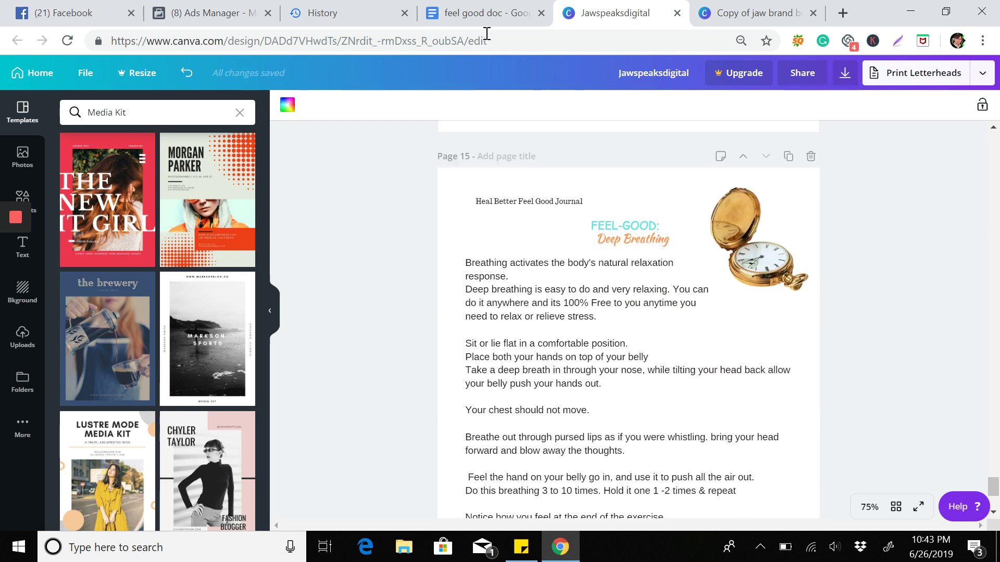
- Paste the doc's GRATITUDE heading over 'Deep Breathing' on Page 15 and align it under FEEL-GOOD:
{"action": "left_click", "coordinate": [473, 4]}
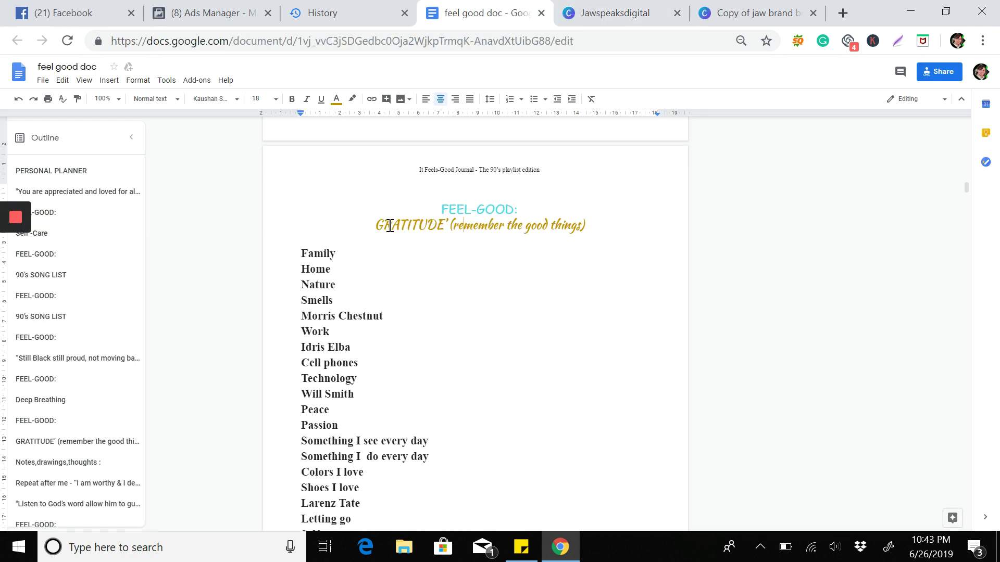
{"action": "left_click_drag", "start_coordinate": [375, 226], "coordinate": [575, 225]}
{"action": "key", "text": "ctrl+c"}
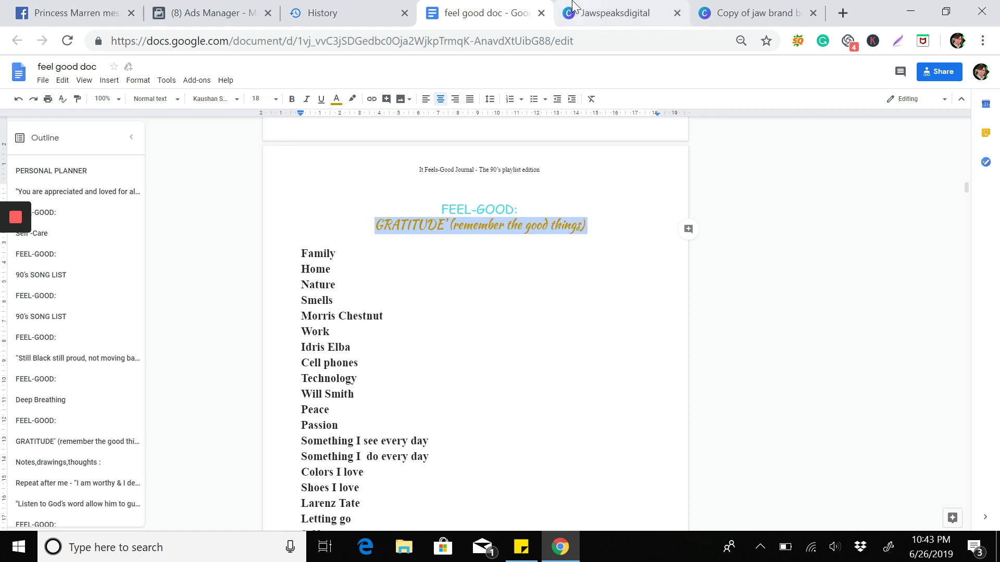
{"action": "left_click", "coordinate": [629, 11]}
{"action": "left_click", "coordinate": [629, 248]}
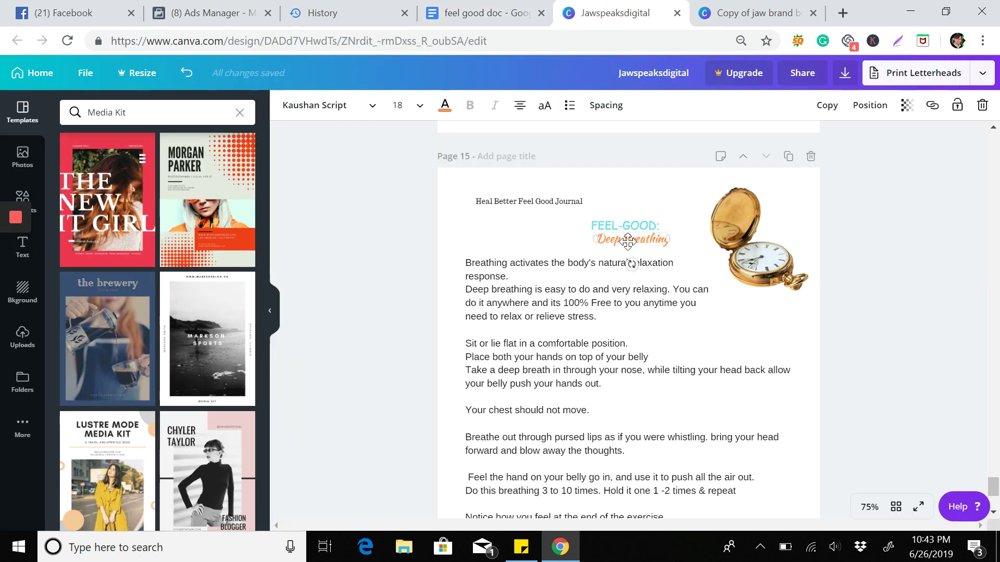
{"action": "left_click", "coordinate": [629, 242]}
{"action": "key", "text": "ctrl+v"}
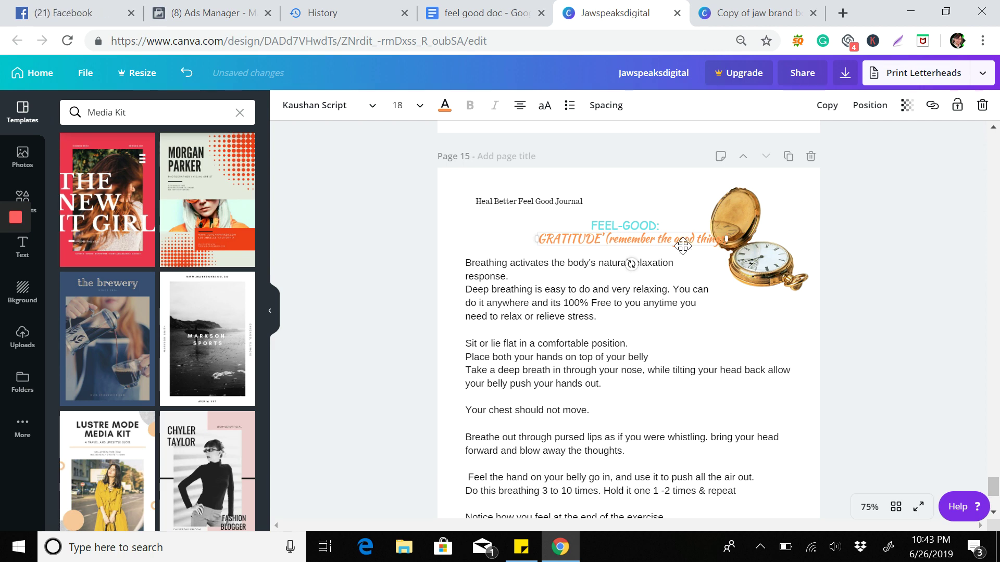
{"action": "left_click_drag", "start_coordinate": [677, 248], "coordinate": [657, 249]}
- Select Page 15's body text box and the doc's gratitude list from Family onward
{"action": "left_click", "coordinate": [693, 286]}
{"action": "left_click", "coordinate": [481, 8]}
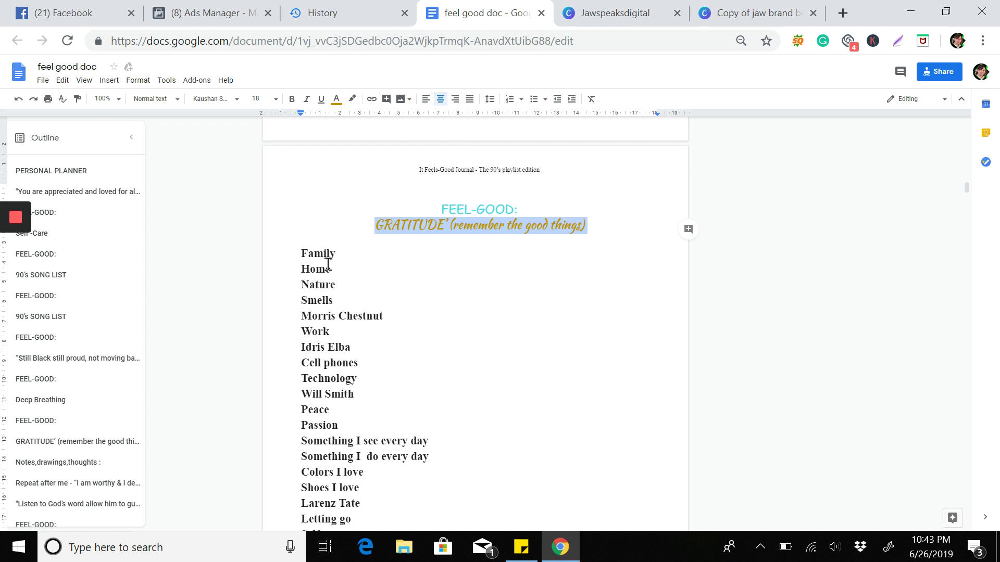
{"action": "mouse_move", "coordinate": [302, 253]}
{"action": "left_mouse_down"}
{"action": "mouse_move", "coordinate": [404, 547]}
{"action": "mouse_move", "coordinate": [391, 268]}
{"action": "left_mouse_up"}
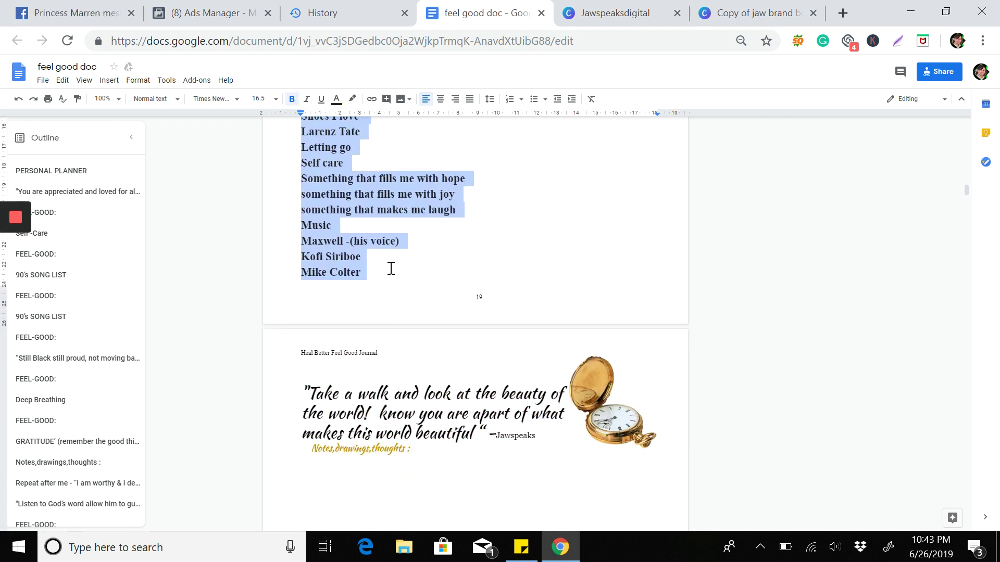
- Delete page 15's first breathing paragraph and move the remaining instructions up below the heading
{"action": "left_click", "coordinate": [586, 12]}
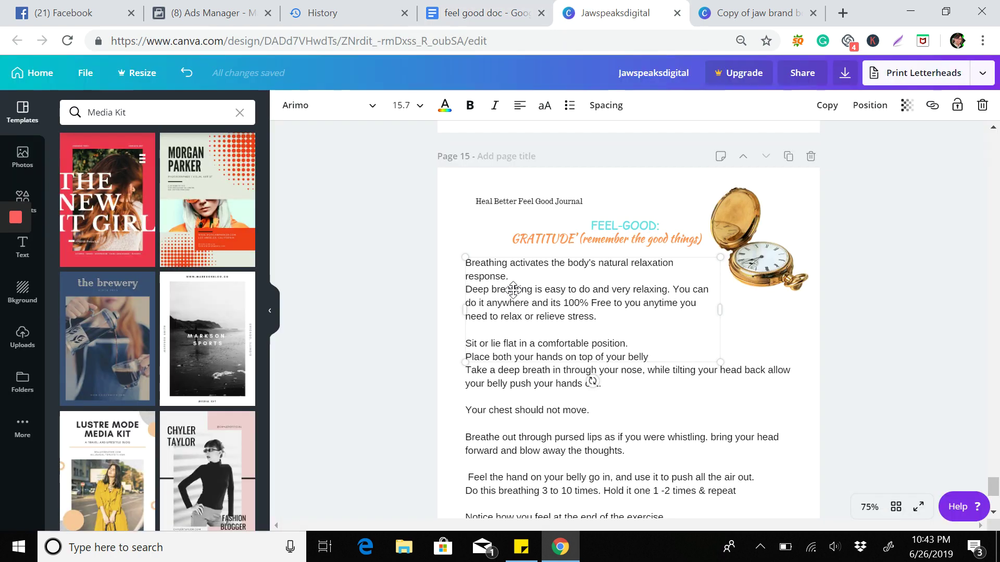
{"action": "double_click", "coordinate": [526, 305]}
{"action": "triple_click", "coordinate": [527, 304]}
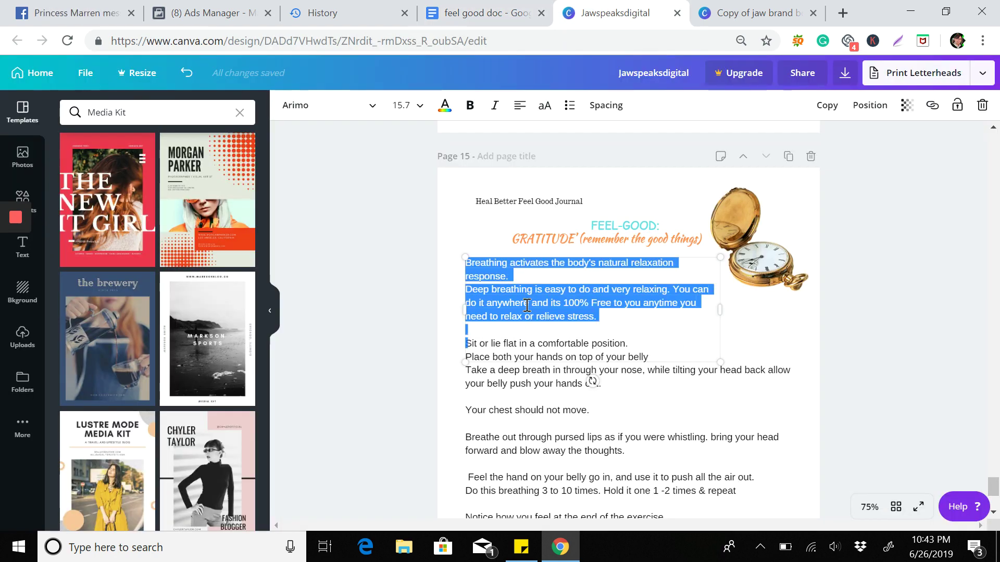
{"action": "key", "text": "BackSpace"}
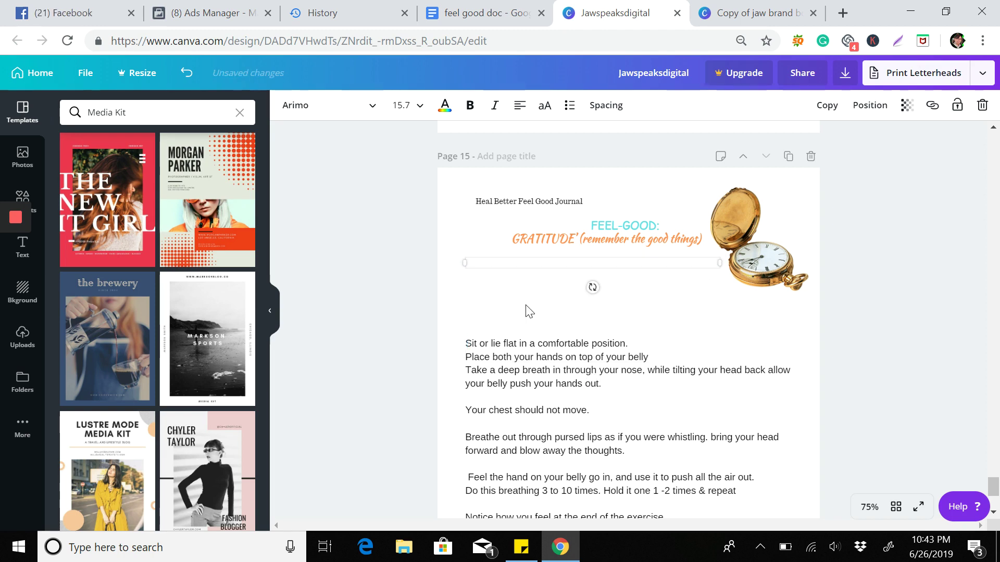
{"action": "left_click", "coordinate": [585, 257]}
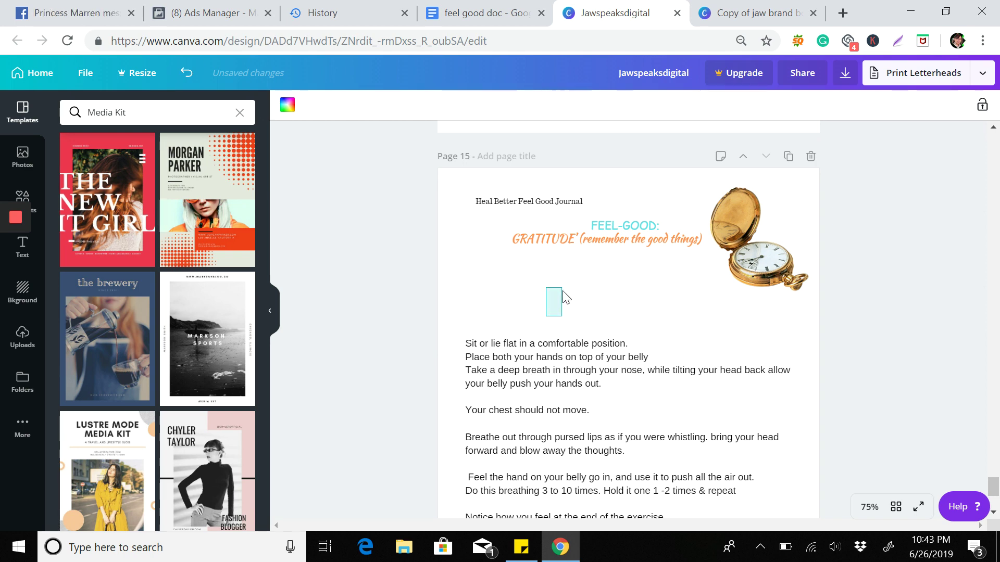
{"action": "left_click", "coordinate": [533, 380]}
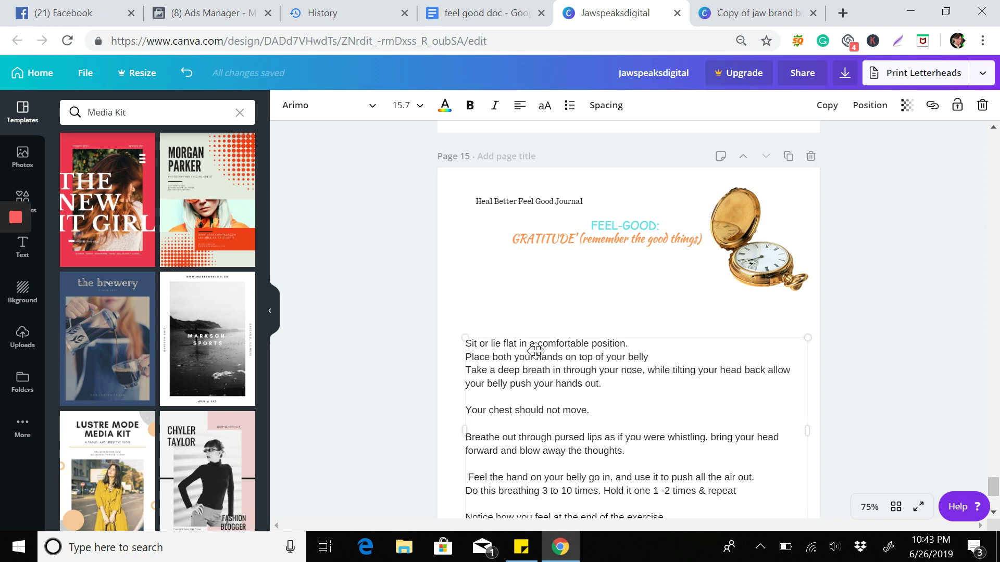
{"action": "left_click_drag", "start_coordinate": [535, 351], "coordinate": [531, 315]}
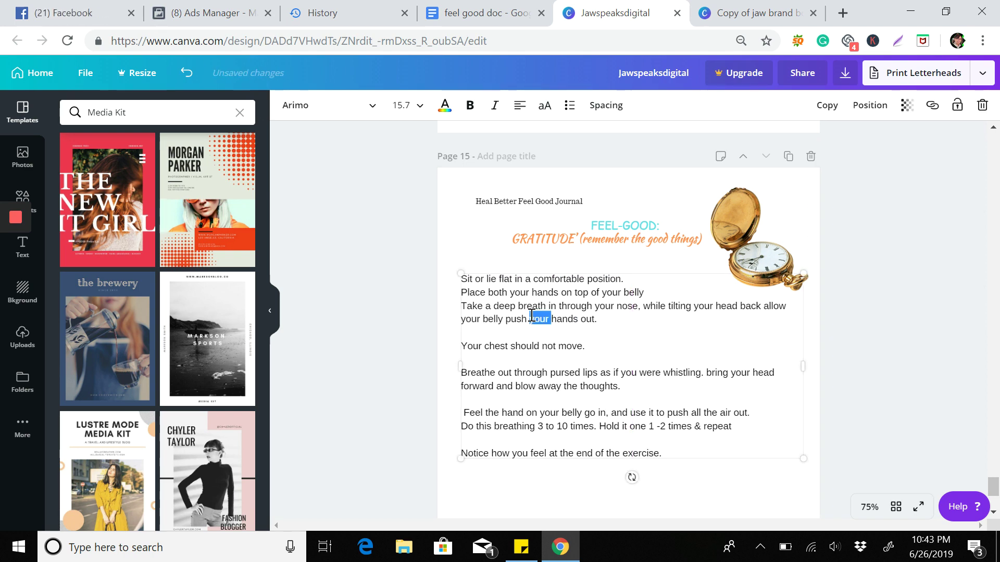
- Replace that text with the gratitude list, Family to Mike Colter, then shrink and nudge it right
{"action": "left_click", "coordinate": [531, 314]}
{"action": "key", "text": "ctrl+a"}
{"action": "key", "text": "ctrl+v"}
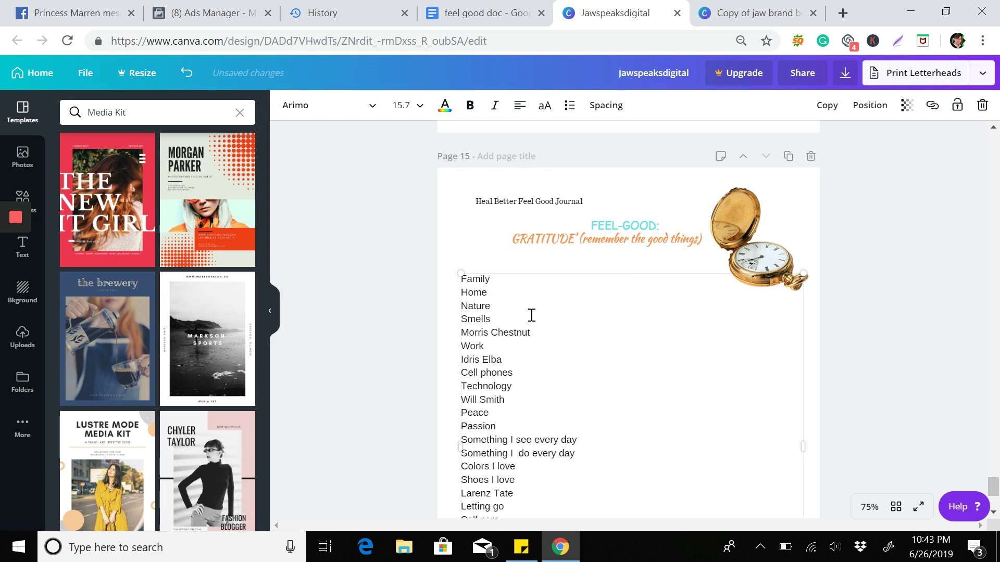
{"action": "scroll", "coordinate": [570, 362], "scroll_direction": "down", "scroll_amount": 3}
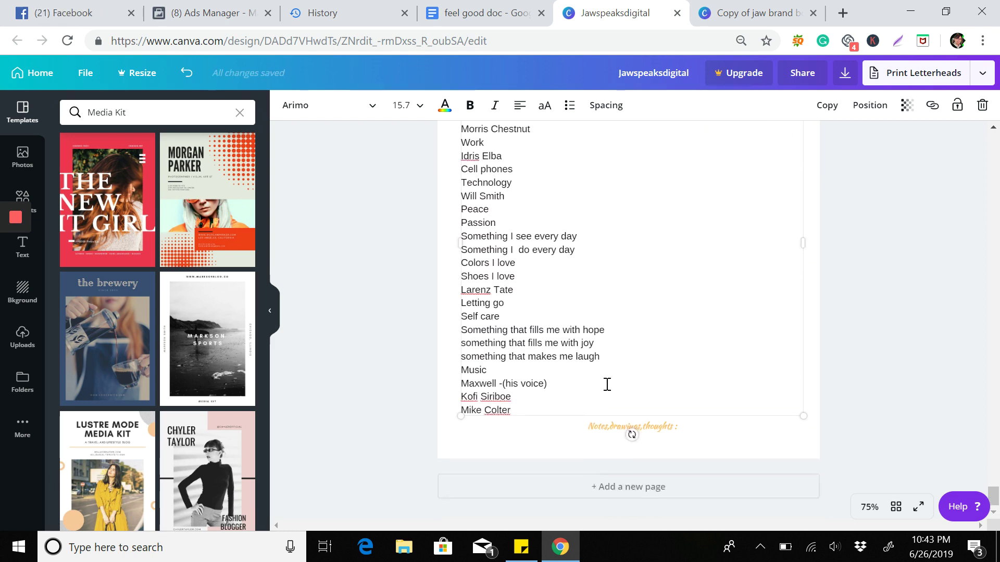
{"action": "left_click_drag", "start_coordinate": [802, 414], "coordinate": [743, 332]}
{"action": "scroll", "coordinate": [744, 332], "scroll_direction": "up", "scroll_amount": 2}
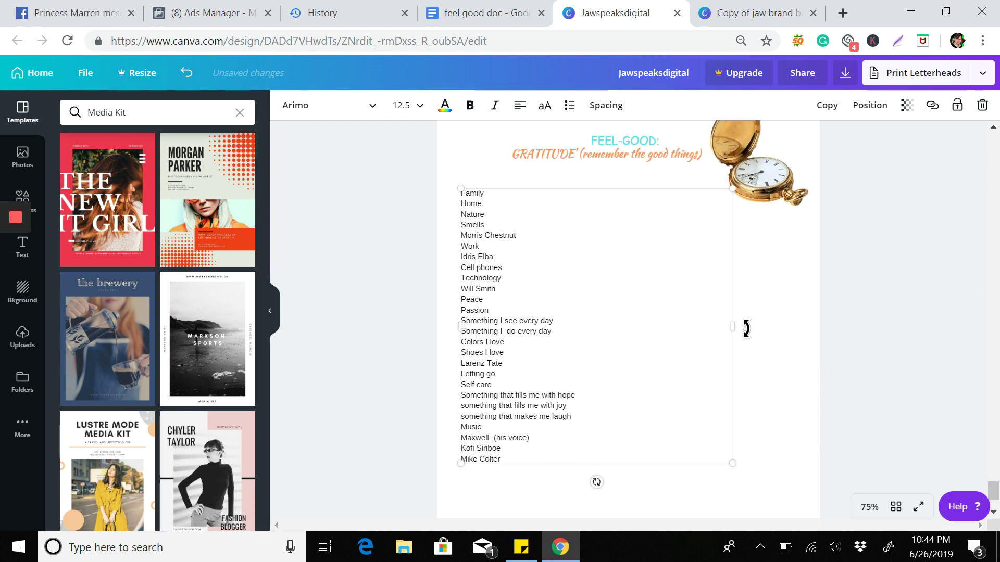
{"action": "triple_click", "coordinate": [671, 327]}
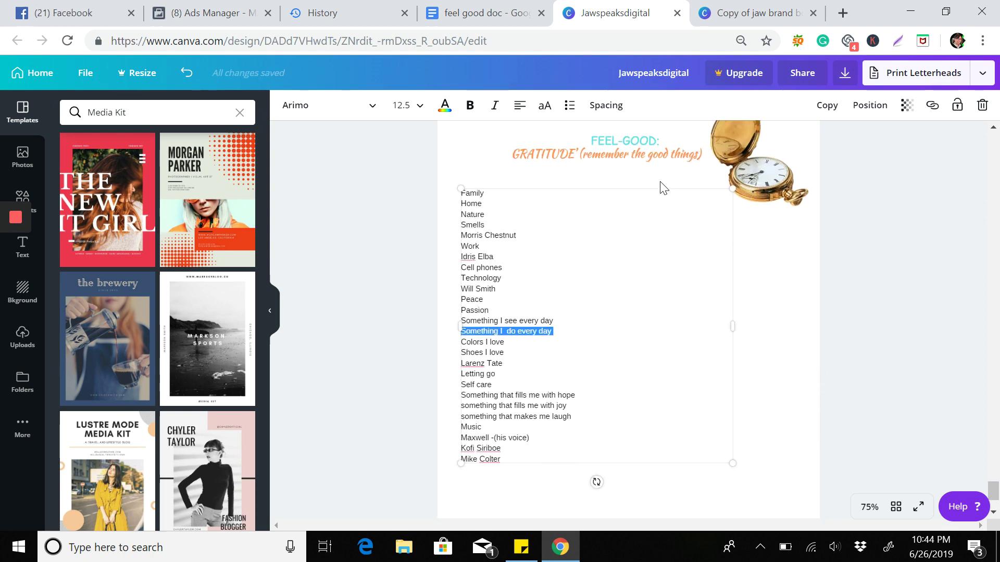
{"action": "left_click_drag", "start_coordinate": [659, 186], "coordinate": [691, 183]}
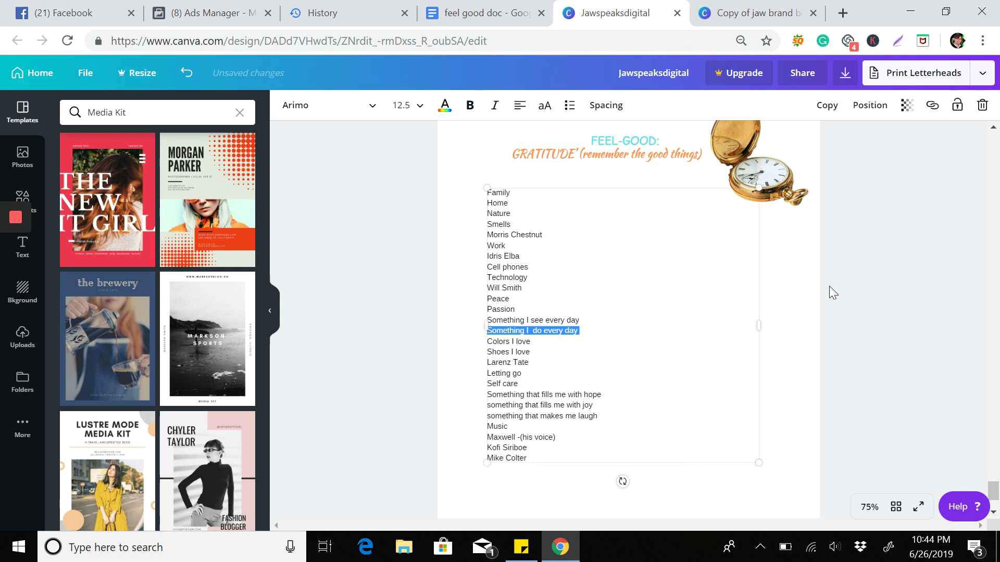
- Paste the doc's quote into a copy of the list box, just above the notes line
{"action": "left_click", "coordinate": [443, 14]}
{"action": "scroll", "coordinate": [471, 255], "scroll_direction": "down", "scroll_amount": 2}
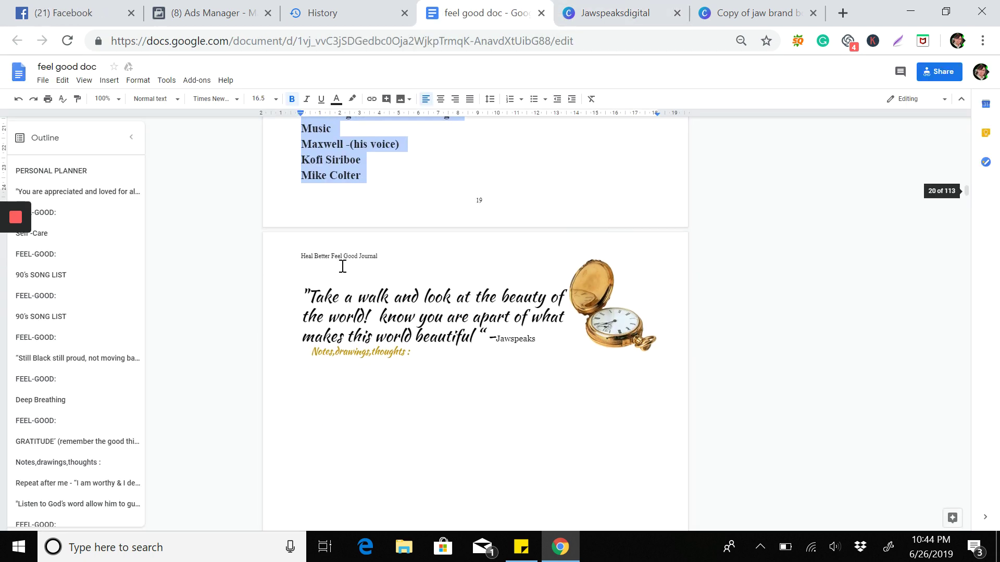
{"action": "mouse_move", "coordinate": [301, 287]}
{"action": "left_mouse_down"}
{"action": "mouse_move", "coordinate": [406, 322]}
{"action": "mouse_move", "coordinate": [545, 339]}
{"action": "left_mouse_up"}
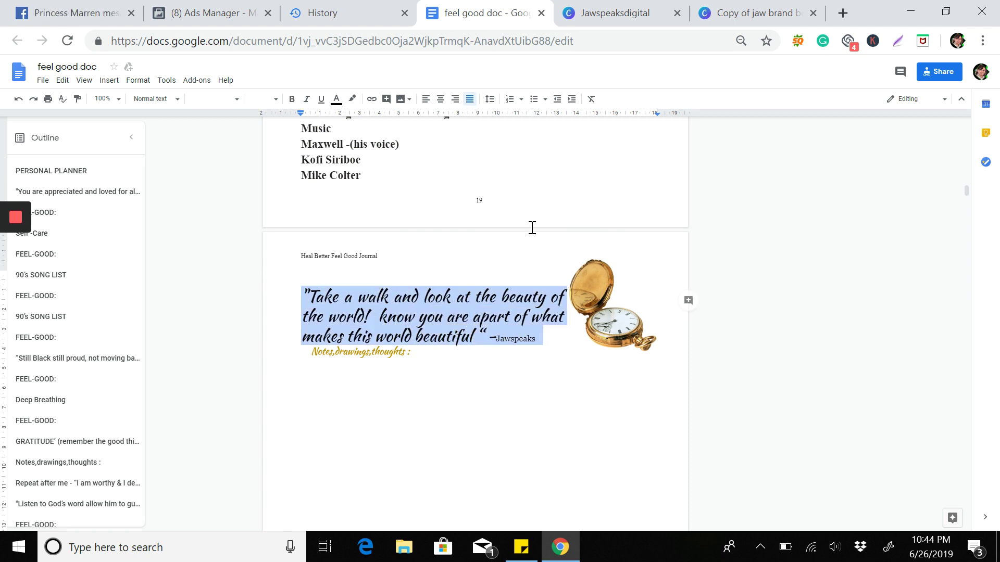
{"action": "left_click", "coordinate": [602, 18]}
{"action": "scroll", "coordinate": [623, 455], "scroll_direction": "down", "scroll_amount": 1}
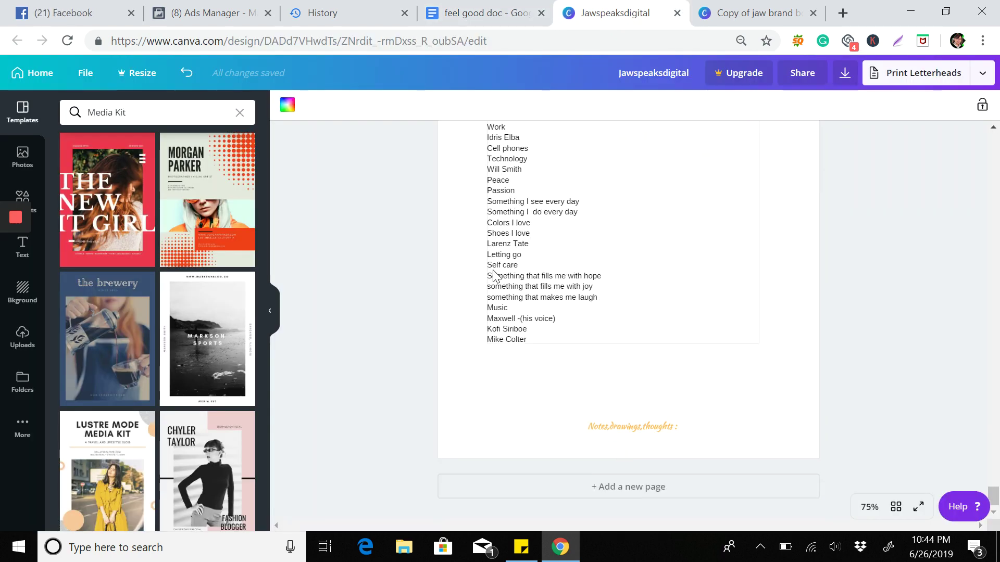
{"action": "left_click", "coordinate": [492, 271]}
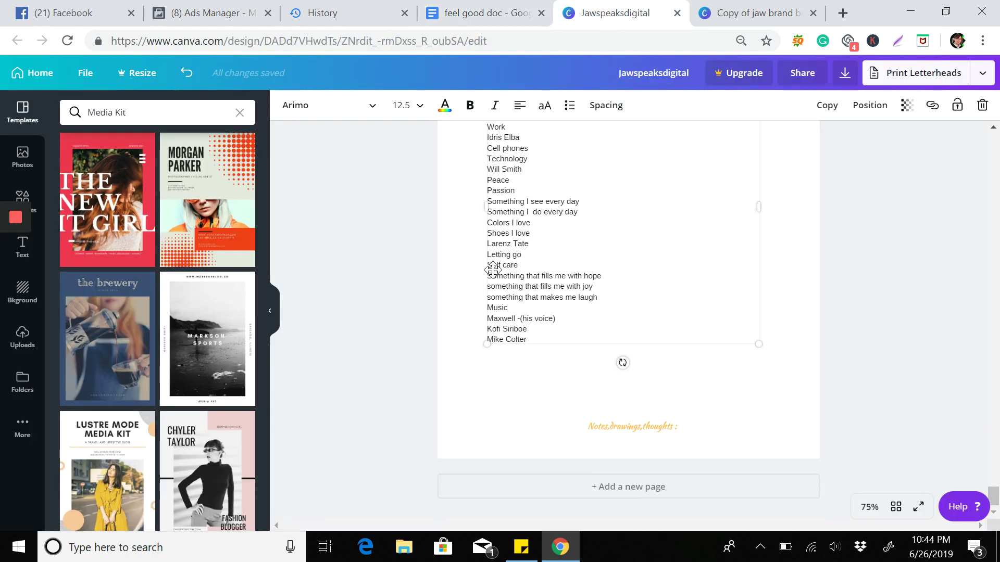
{"action": "left_click", "coordinate": [828, 110]}
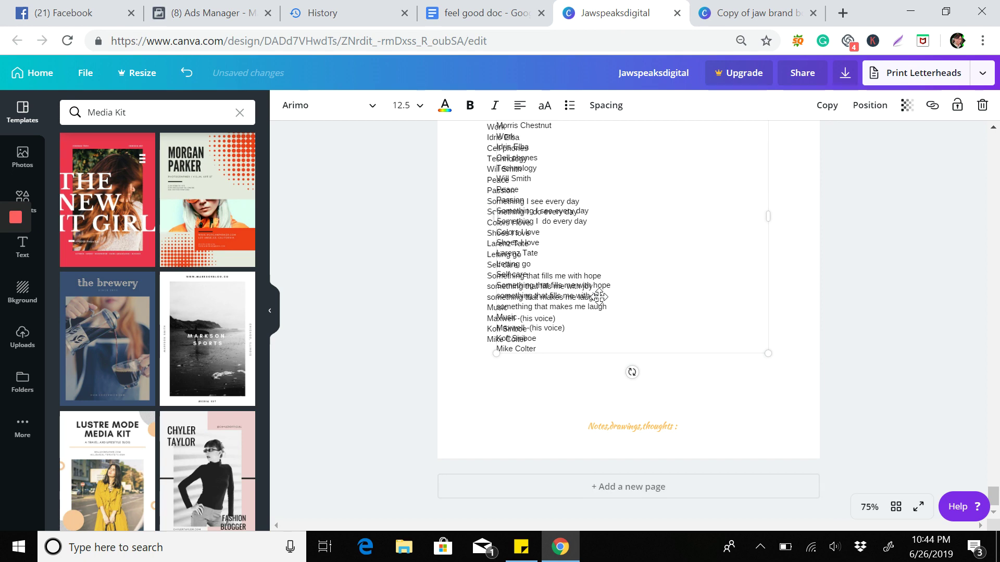
{"action": "scroll", "coordinate": [602, 298], "scroll_direction": "up", "scroll_amount": 3}
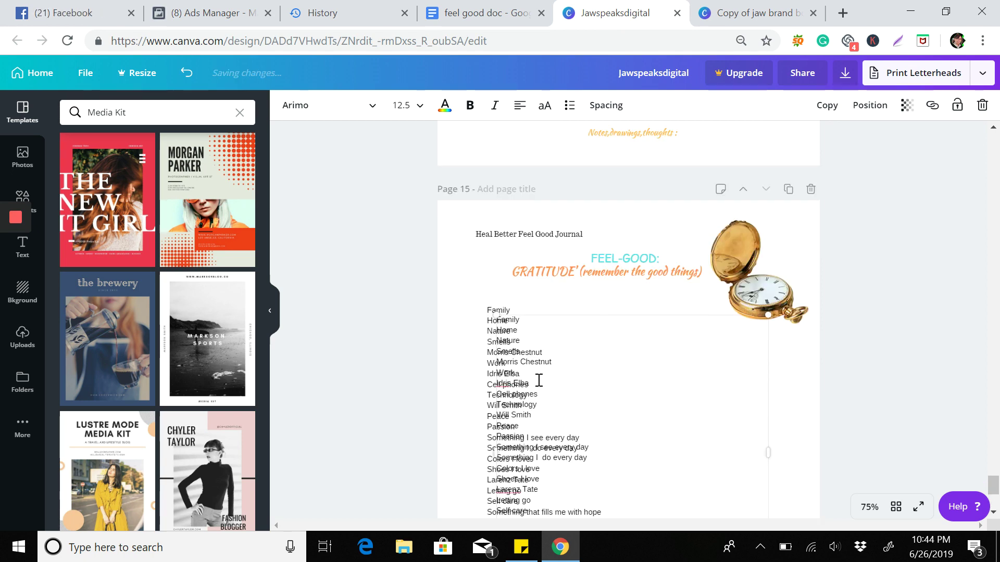
{"action": "key", "text": "ctrl+a"}
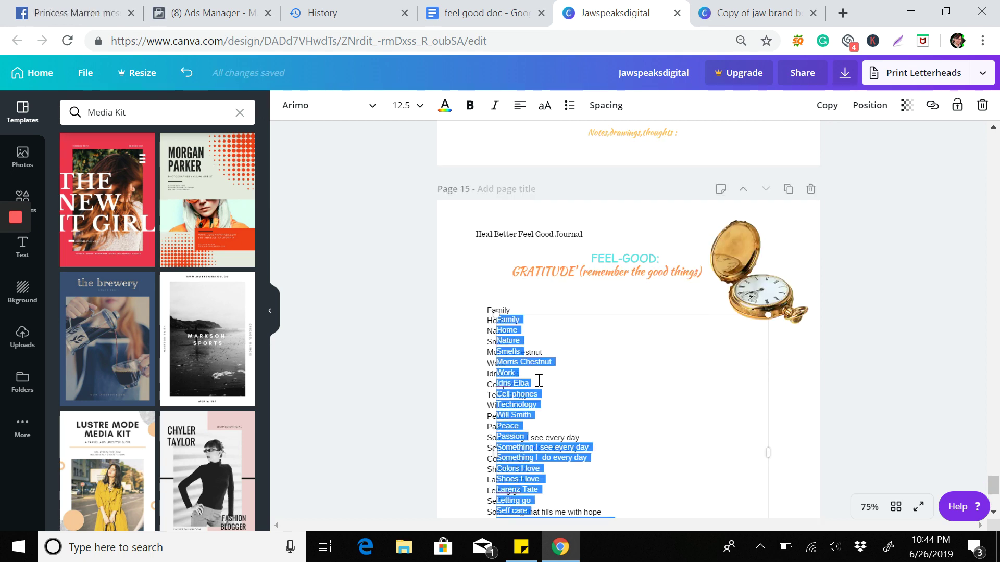
{"action": "key", "text": "ctrl+v"}
{"action": "scroll", "coordinate": [537, 384], "scroll_direction": "down", "scroll_amount": 3}
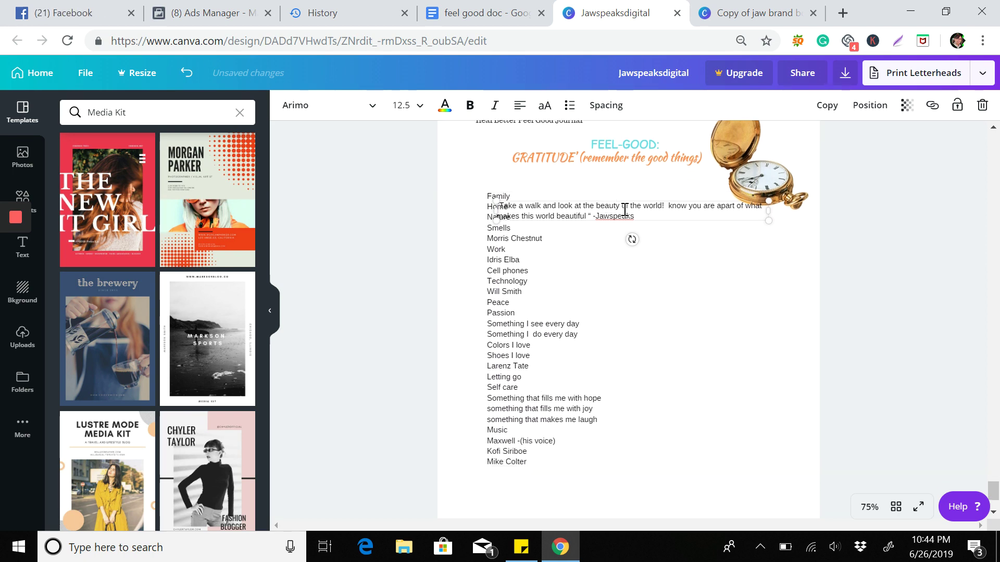
{"action": "left_click_drag", "start_coordinate": [623, 201], "coordinate": [640, 471]}
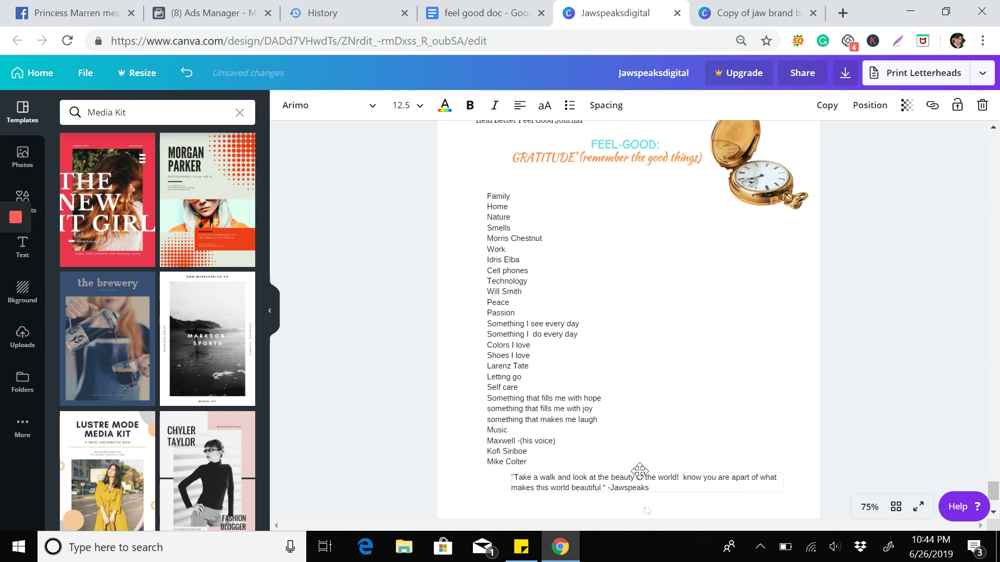
{"action": "scroll", "coordinate": [640, 471], "scroll_direction": "down", "scroll_amount": 2}
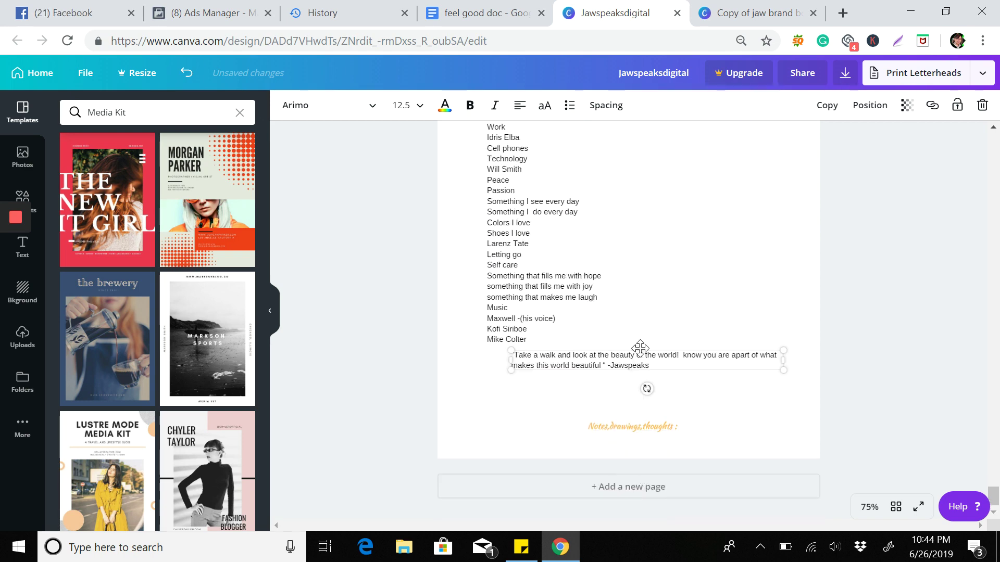
{"action": "left_click_drag", "start_coordinate": [640, 347], "coordinate": [638, 384]}
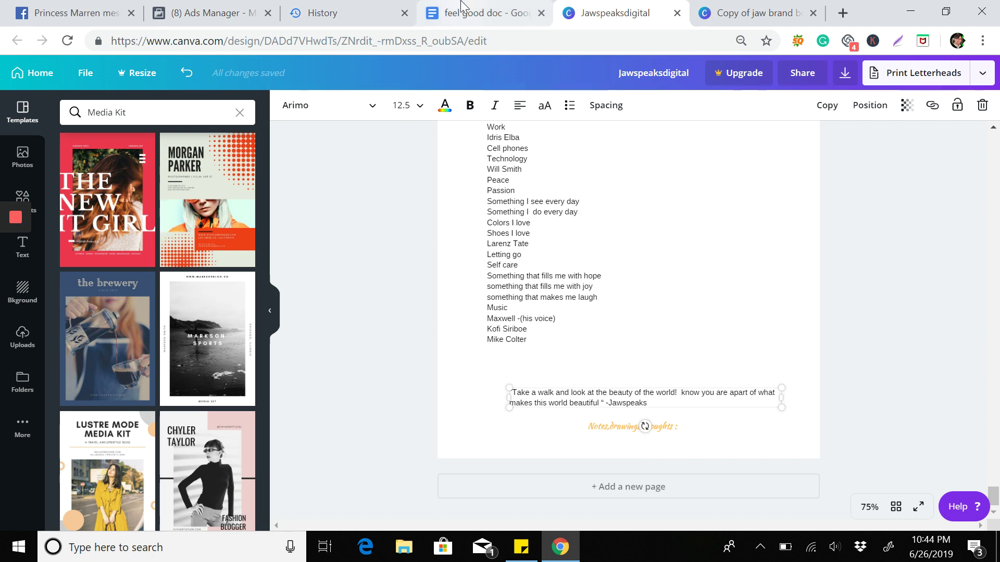
- Check the quote's font in Google Docs (Kaushan Script, size 24), then return to Canva
{"action": "left_click", "coordinate": [493, 17]}
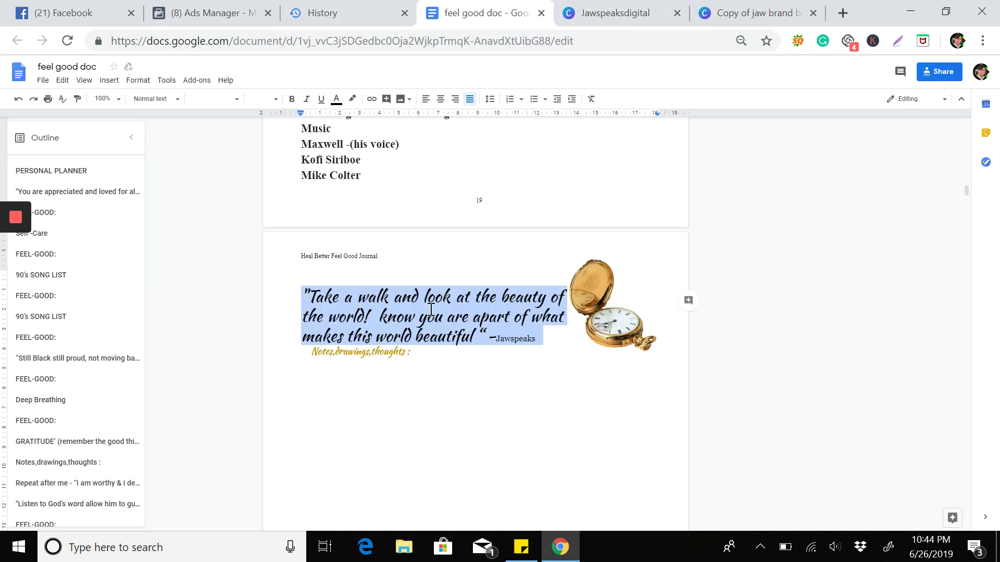
{"action": "left_click", "coordinate": [403, 317]}
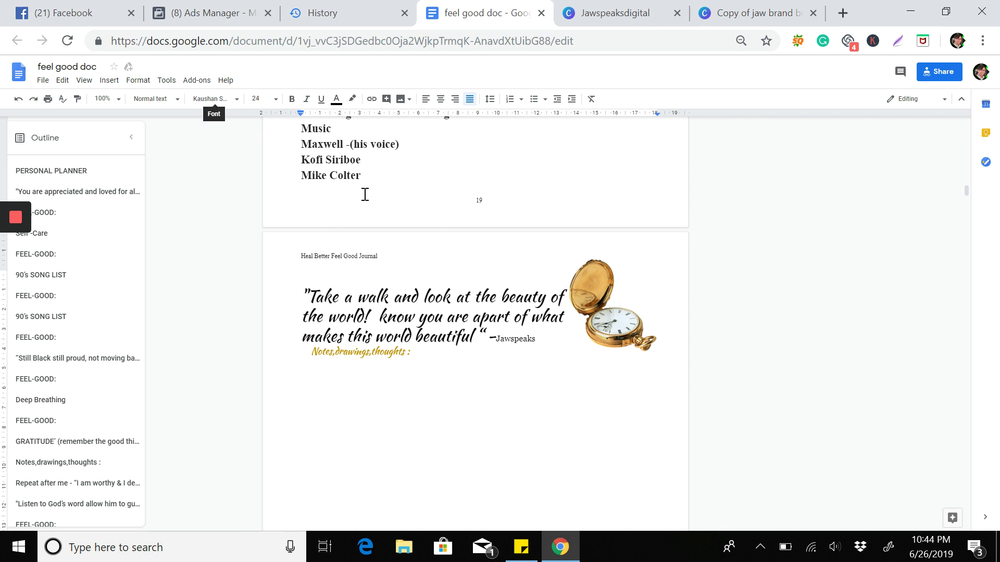
{"action": "left_click", "coordinate": [626, 13]}
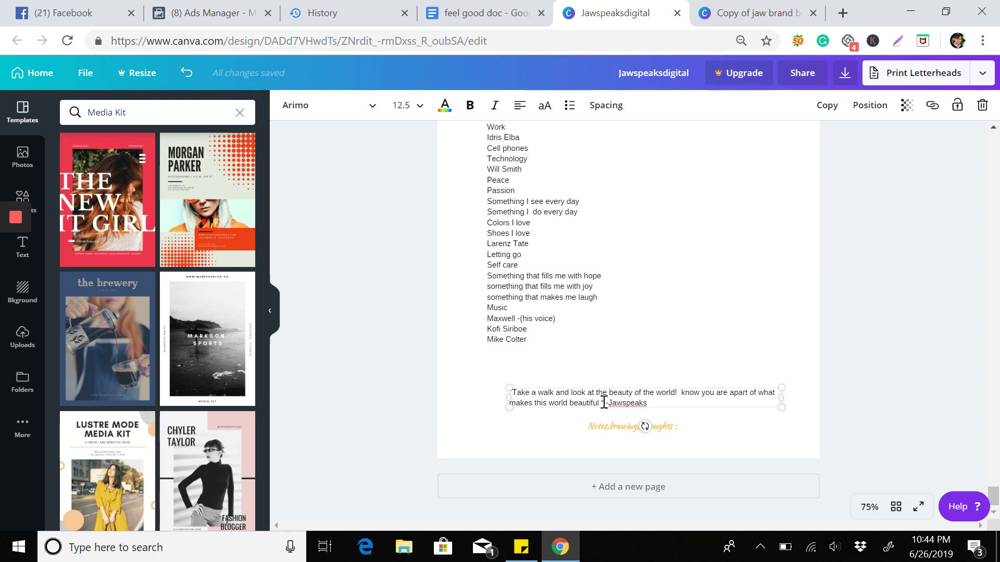
- Set the page 15 quote in Kaushan Script at size 24
{"action": "left_click_drag", "start_coordinate": [604, 402], "coordinate": [534, 395]}
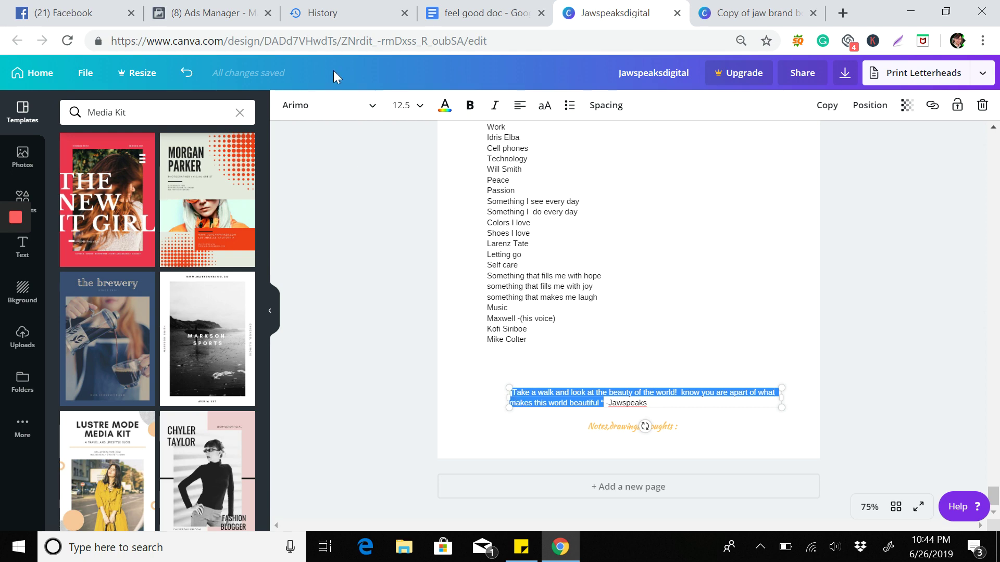
{"action": "left_click", "coordinate": [346, 105]}
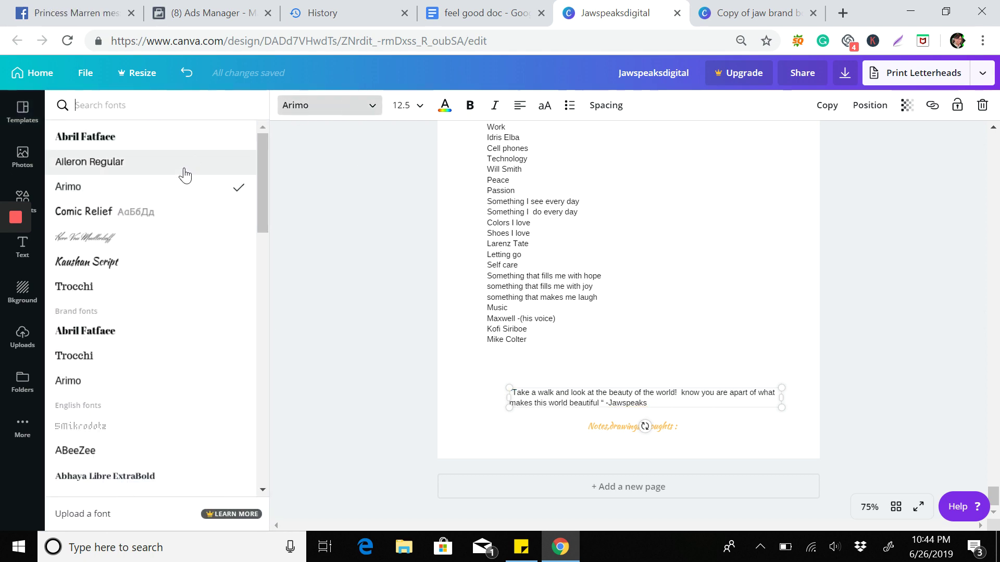
{"action": "left_click", "coordinate": [127, 264]}
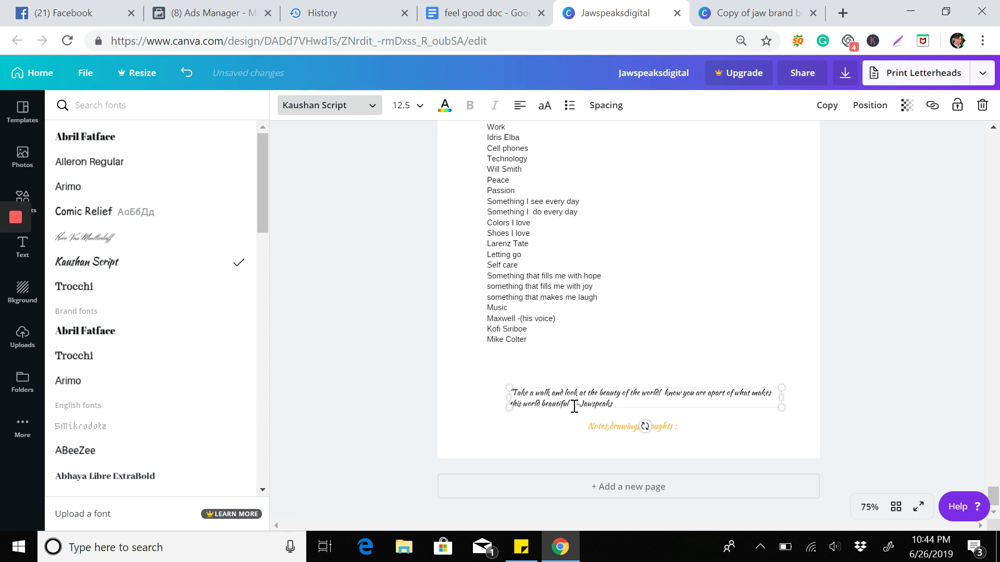
{"action": "left_click_drag", "start_coordinate": [567, 405], "coordinate": [509, 393]}
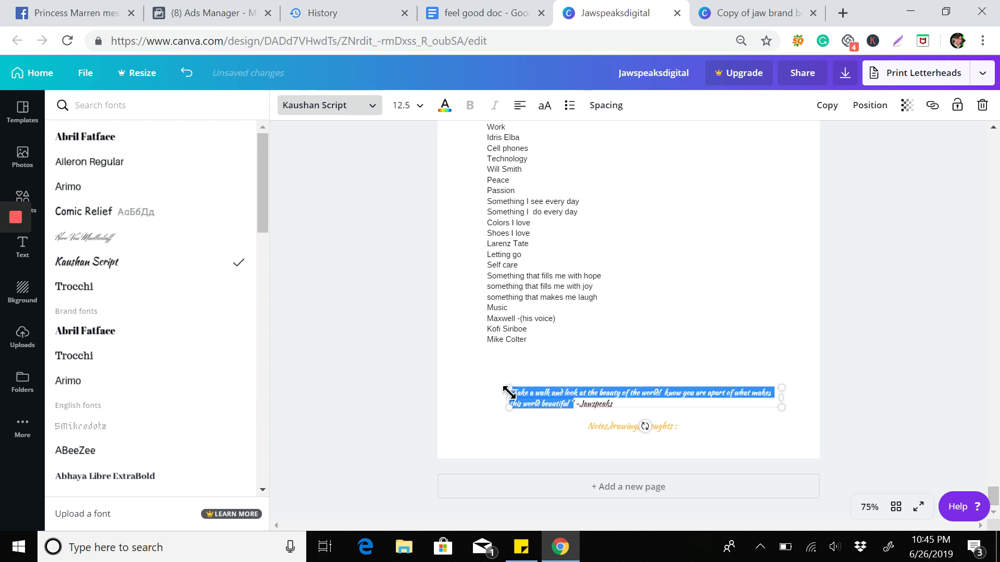
{"action": "left_click", "coordinate": [633, 399]}
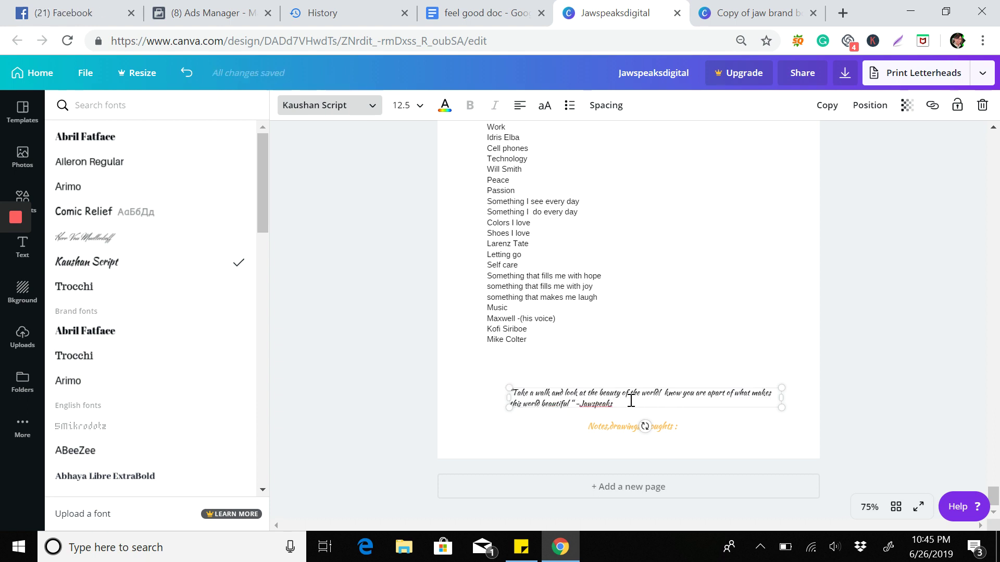
{"action": "left_click", "coordinate": [416, 109]}
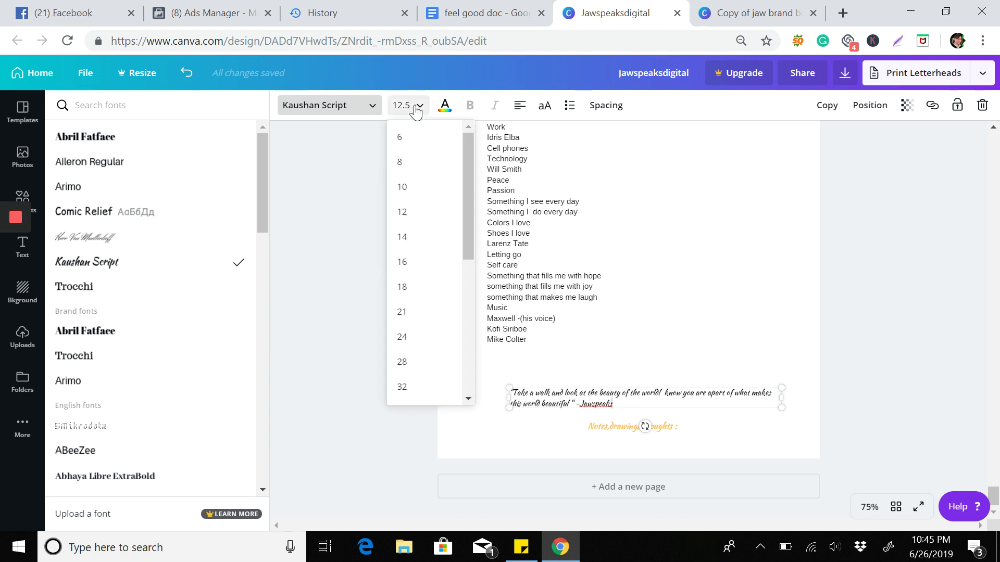
{"action": "left_click", "coordinate": [408, 337]}
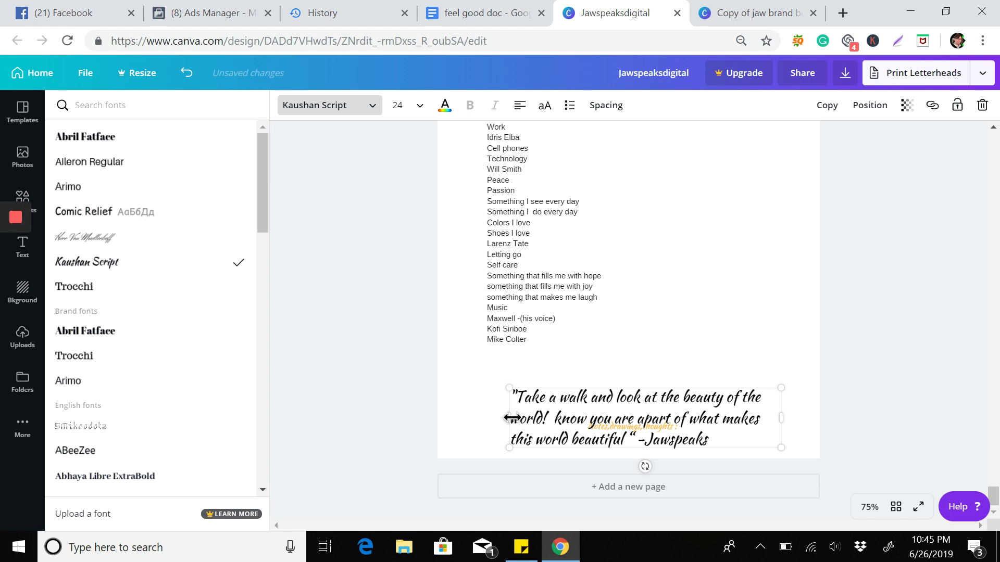
- Widen the quote box, centre-align it, and move it above the notes line
{"action": "left_click_drag", "start_coordinate": [512, 418], "coordinate": [454, 418]}
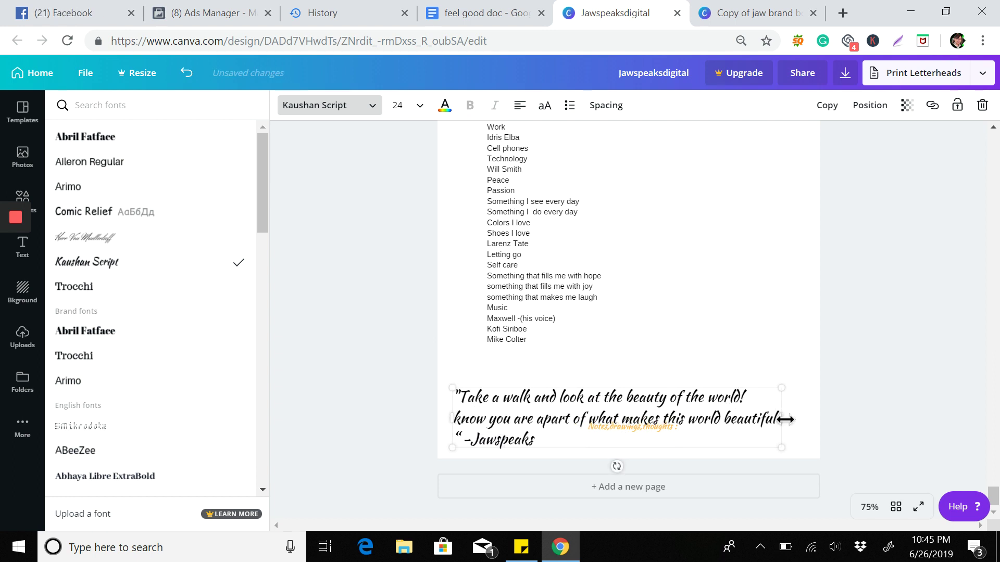
{"action": "mouse_move", "coordinate": [785, 420]}
{"action": "left_mouse_down"}
{"action": "mouse_move", "coordinate": [793, 419]}
{"action": "mouse_move", "coordinate": [751, 399]}
{"action": "left_mouse_up"}
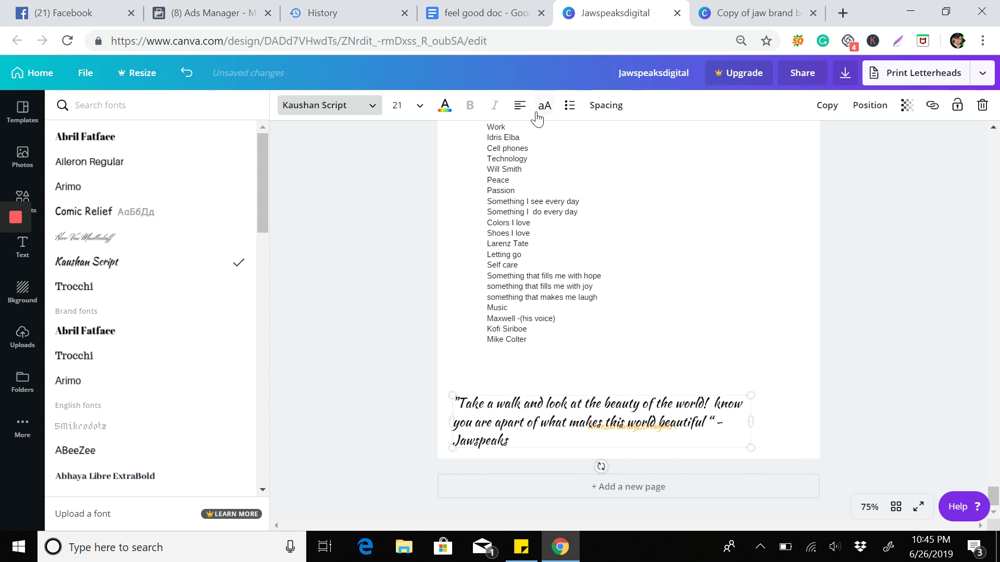
{"action": "left_click", "coordinate": [520, 106]}
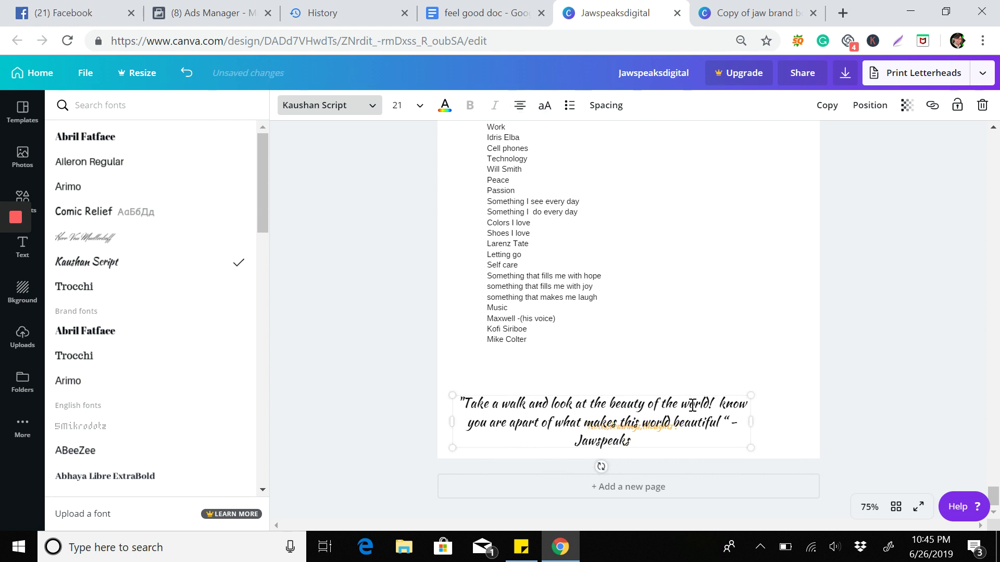
{"action": "left_click_drag", "start_coordinate": [575, 403], "coordinate": [695, 400]}
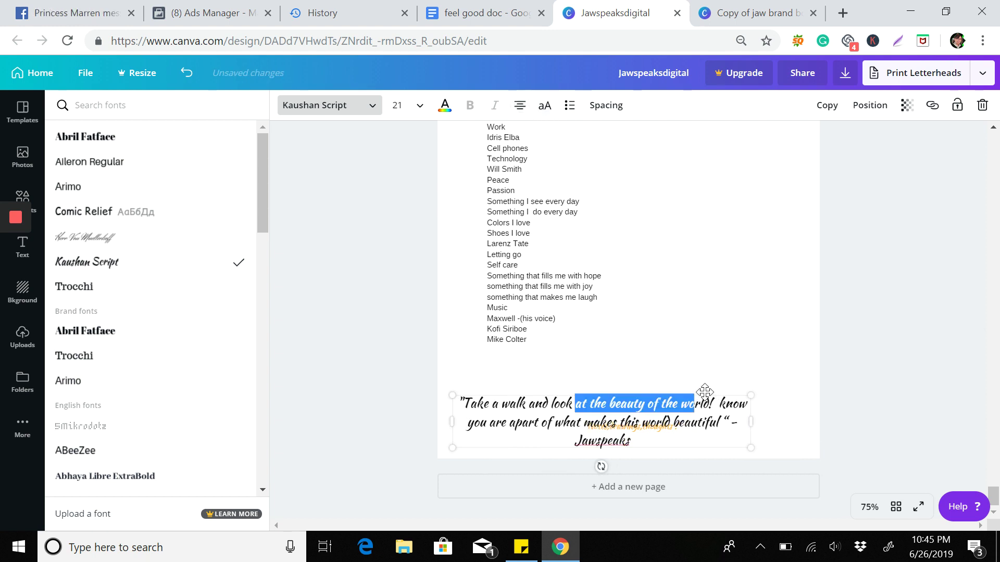
{"action": "mouse_move", "coordinate": [705, 391]}
{"action": "left_mouse_down"}
{"action": "mouse_move", "coordinate": [731, 370]}
{"action": "mouse_move", "coordinate": [757, 383]}
{"action": "mouse_move", "coordinate": [731, 368]}
{"action": "left_mouse_up"}
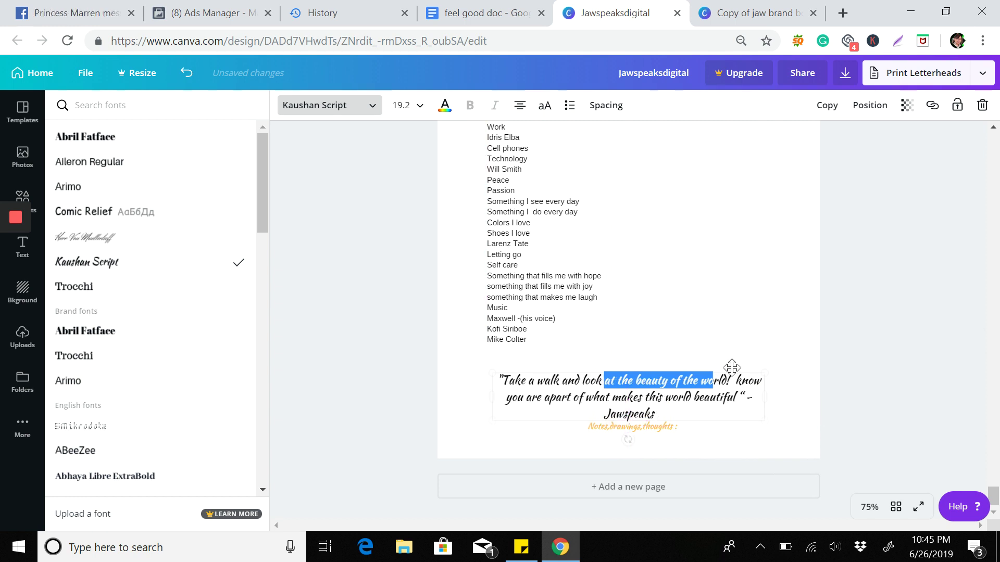
{"action": "left_click", "coordinate": [800, 377]}
{"action": "left_click", "coordinate": [471, 17]}
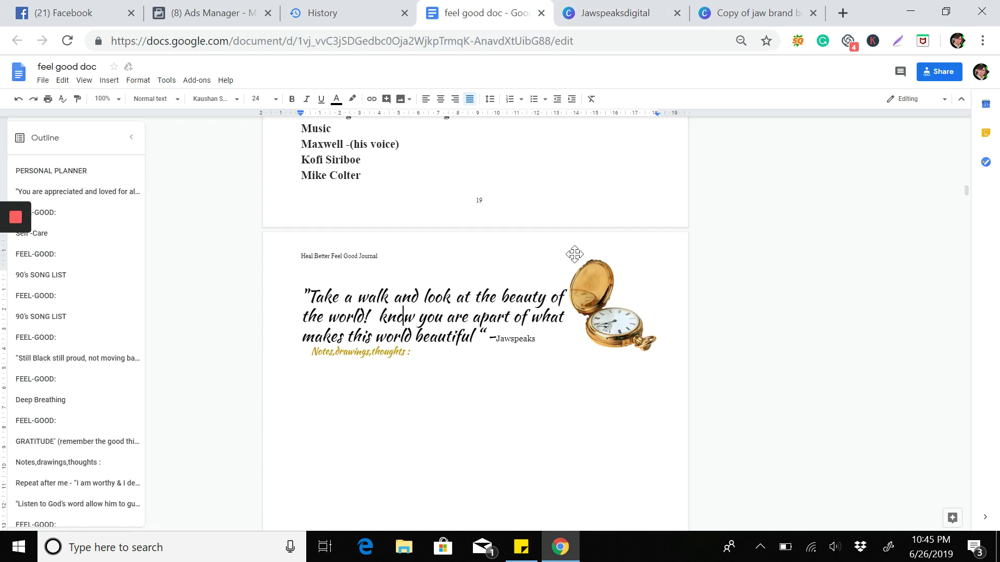
- Move the pocket watch lower and shrink it, then shift and enlarge the gratitude list
{"action": "left_click", "coordinate": [615, 9]}
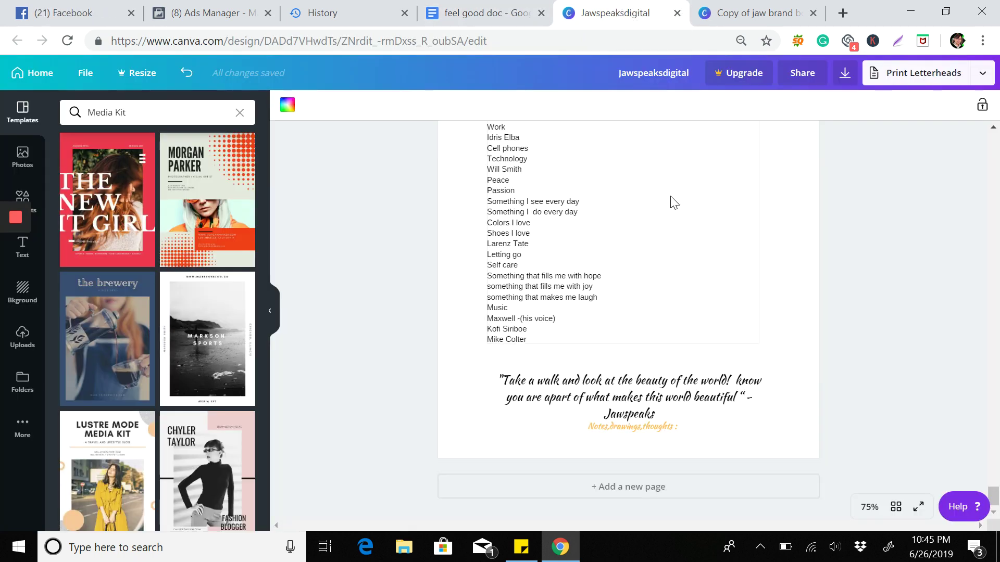
{"action": "scroll", "coordinate": [671, 203], "scroll_direction": "up", "scroll_amount": 2}
{"action": "left_click", "coordinate": [763, 218]}
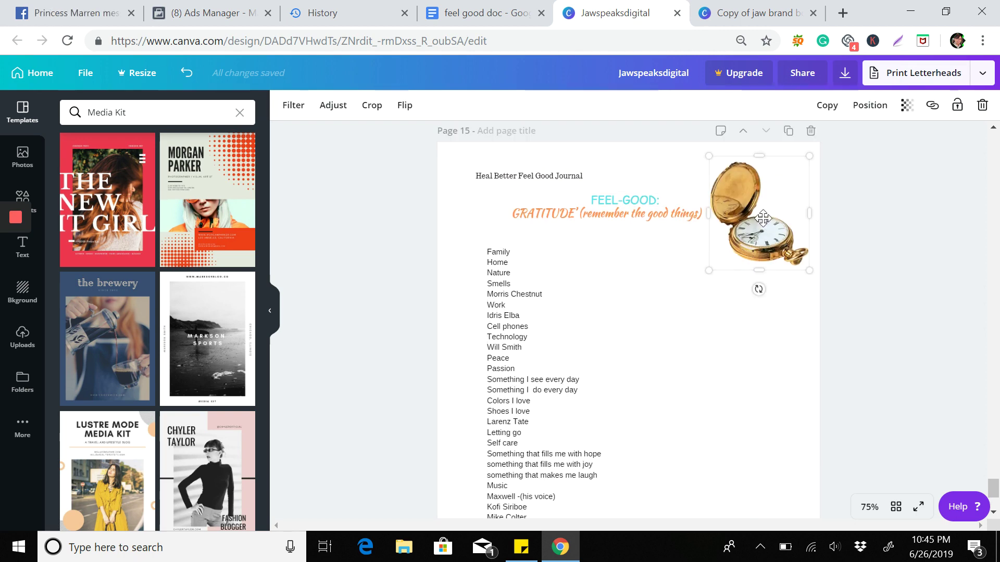
{"action": "left_click_drag", "start_coordinate": [764, 217], "coordinate": [765, 469]}
{"action": "scroll", "coordinate": [765, 470], "scroll_direction": "down", "scroll_amount": 1}
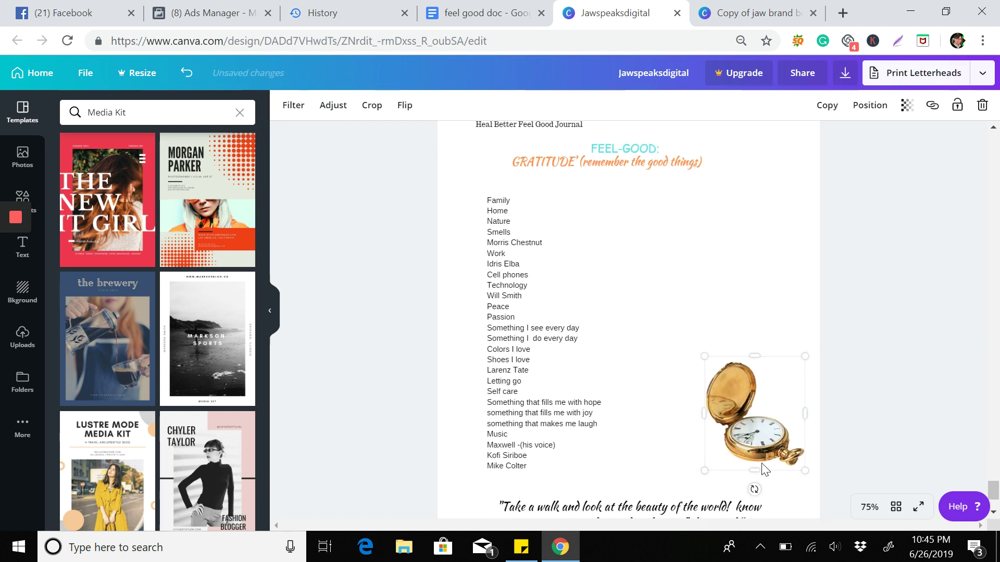
{"action": "scroll", "coordinate": [765, 470], "scroll_direction": "down", "scroll_amount": 2}
{"action": "left_click", "coordinate": [756, 328]}
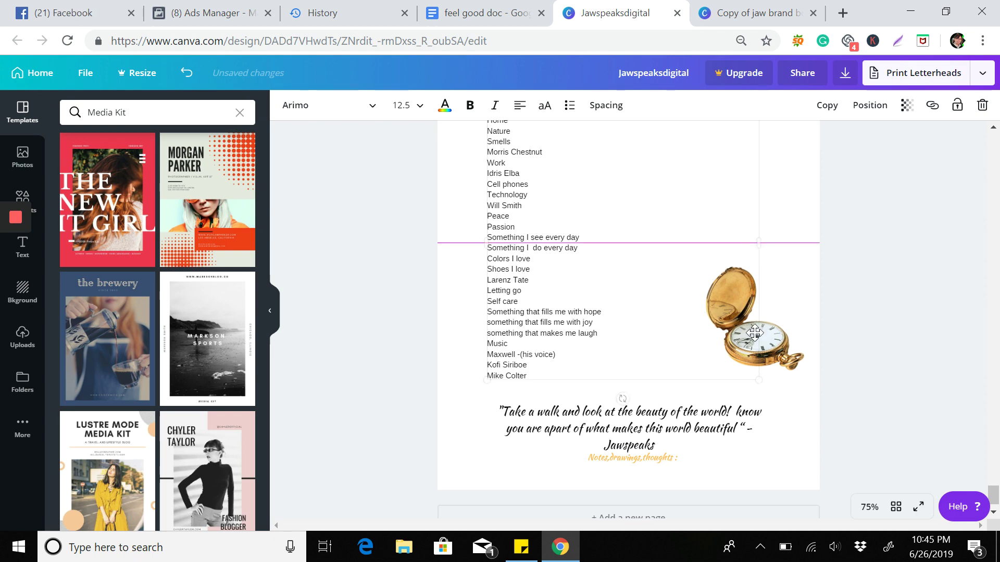
{"action": "left_click_drag", "start_coordinate": [755, 329], "coordinate": [775, 355]}
{"action": "left_click_drag", "start_coordinate": [803, 399], "coordinate": [794, 387]}
{"action": "mouse_move", "coordinate": [761, 356]}
{"action": "left_mouse_down"}
{"action": "mouse_move", "coordinate": [779, 360]}
{"action": "mouse_move", "coordinate": [765, 368]}
{"action": "left_mouse_up"}
{"action": "left_click", "coordinate": [847, 434]}
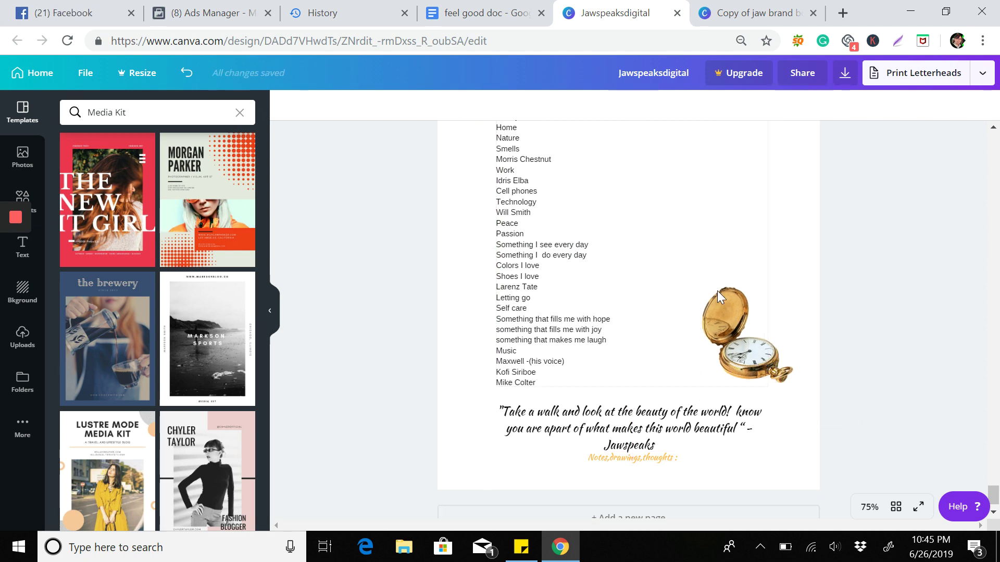
{"action": "scroll", "coordinate": [718, 291], "scroll_direction": "up", "scroll_amount": 2}
{"action": "left_click", "coordinate": [743, 235]}
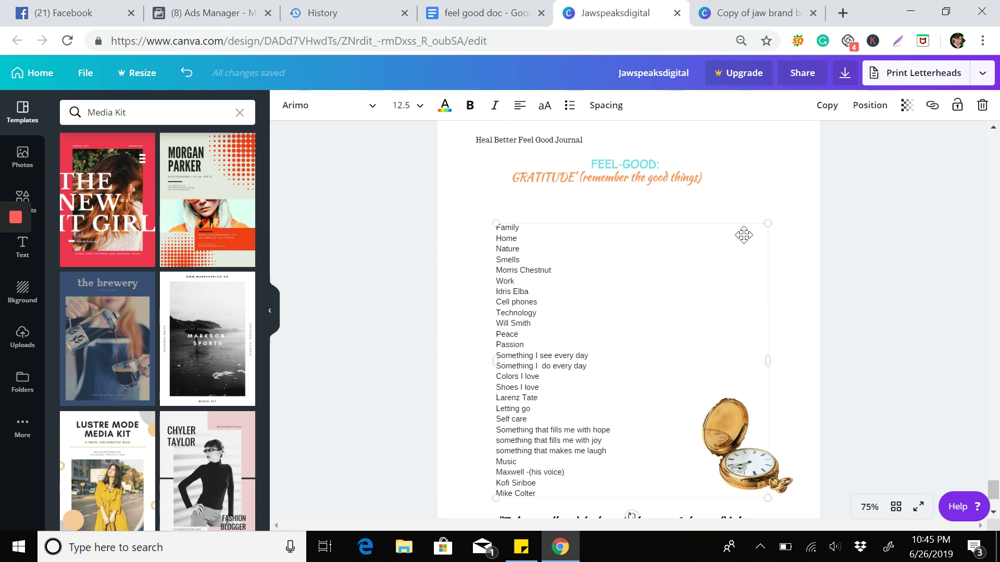
{"action": "left_click_drag", "start_coordinate": [766, 218], "coordinate": [772, 195]}
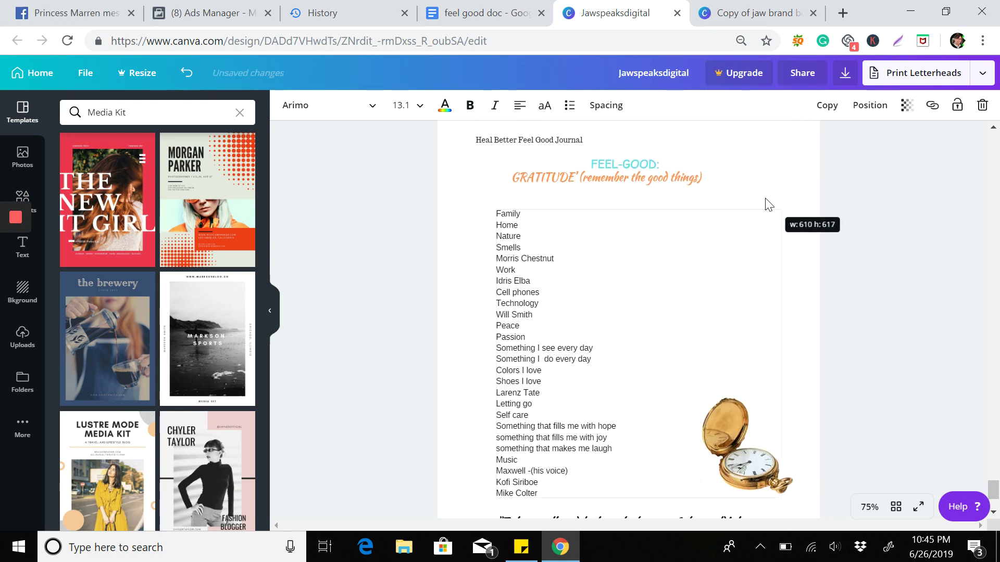
{"action": "left_click", "coordinate": [901, 192]}
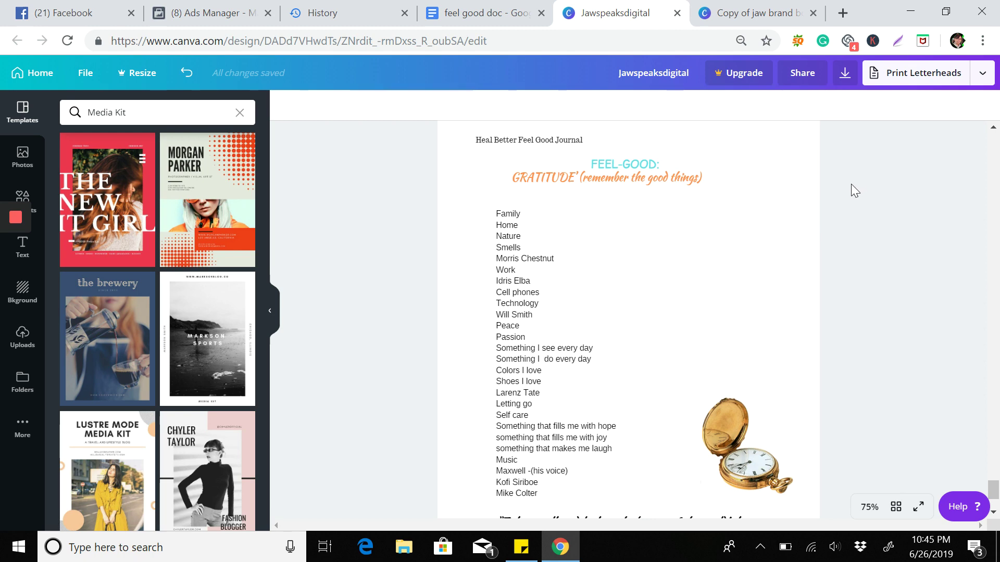
{"action": "scroll", "coordinate": [758, 217], "scroll_direction": "up", "scroll_amount": 1}
{"action": "scroll", "coordinate": [758, 217], "scroll_direction": "down", "scroll_amount": 3}
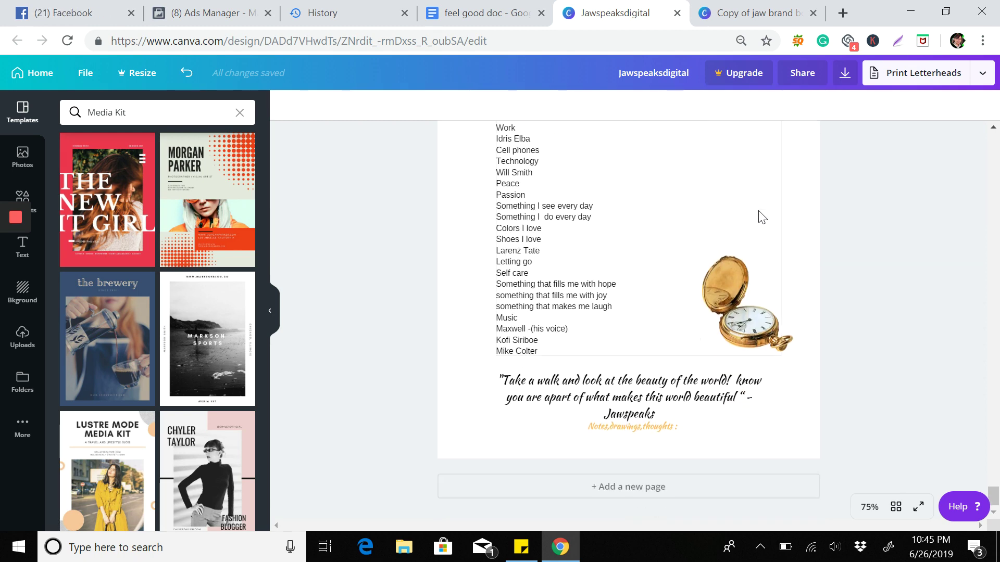
- Narrow the quote box to slightly shrink its text and re-centre it above the notes line
{"action": "left_click", "coordinate": [720, 404]}
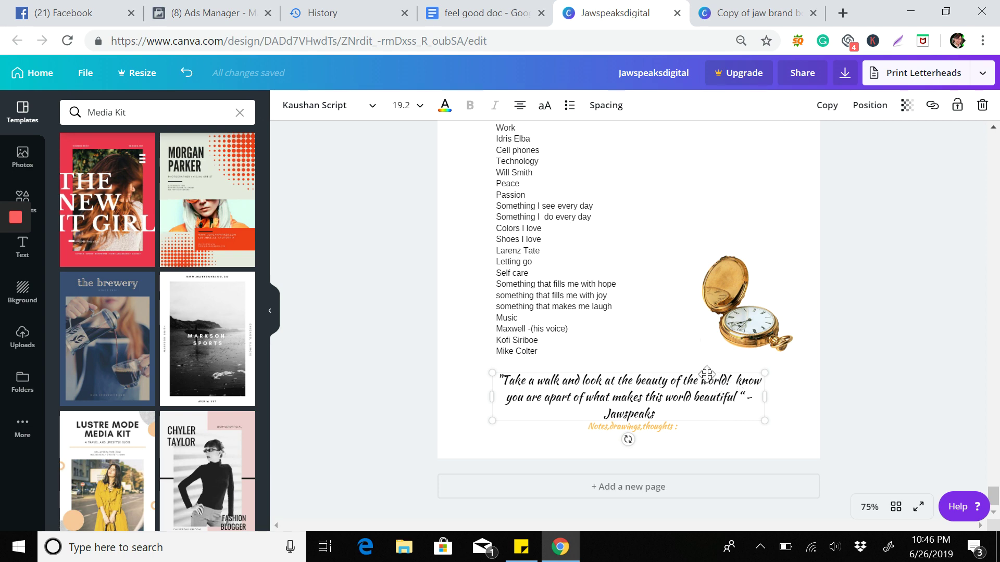
{"action": "left_click_drag", "start_coordinate": [706, 374], "coordinate": [711, 372]}
{"action": "left_click_drag", "start_coordinate": [771, 372], "coordinate": [753, 376]}
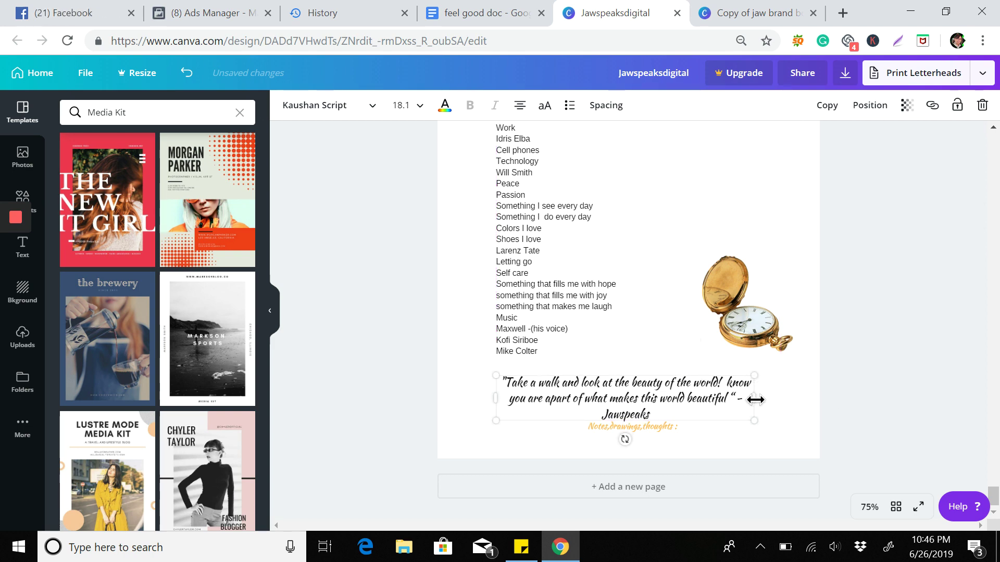
{"action": "left_click_drag", "start_coordinate": [729, 375], "coordinate": [745, 380]}
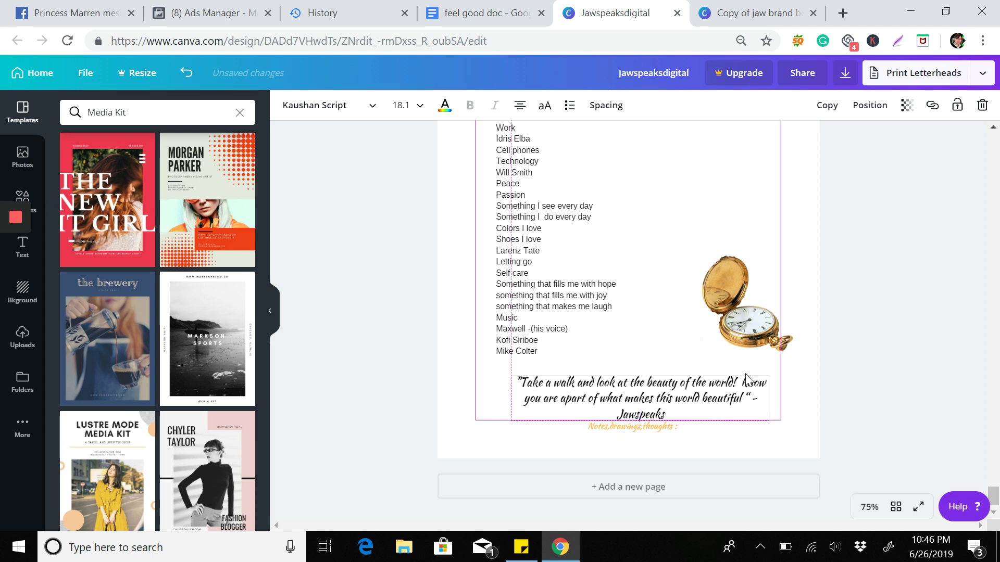
{"action": "left_click", "coordinate": [864, 343]}
{"action": "scroll", "coordinate": [864, 343], "scroll_direction": "up", "scroll_amount": 5}
{"action": "scroll", "coordinate": [863, 343], "scroll_direction": "up", "scroll_amount": 1}
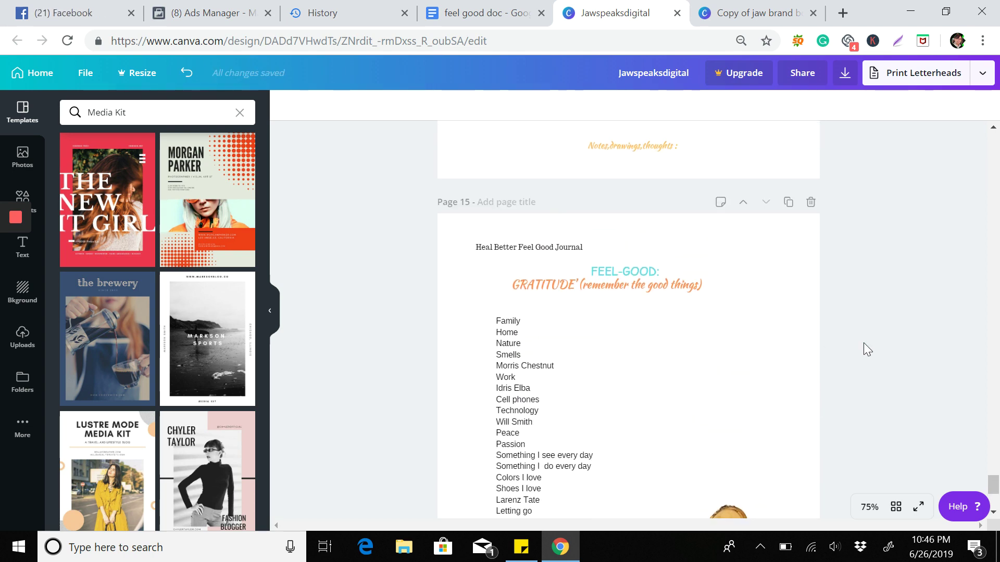
{"action": "mouse_move", "coordinate": [207, 472]}
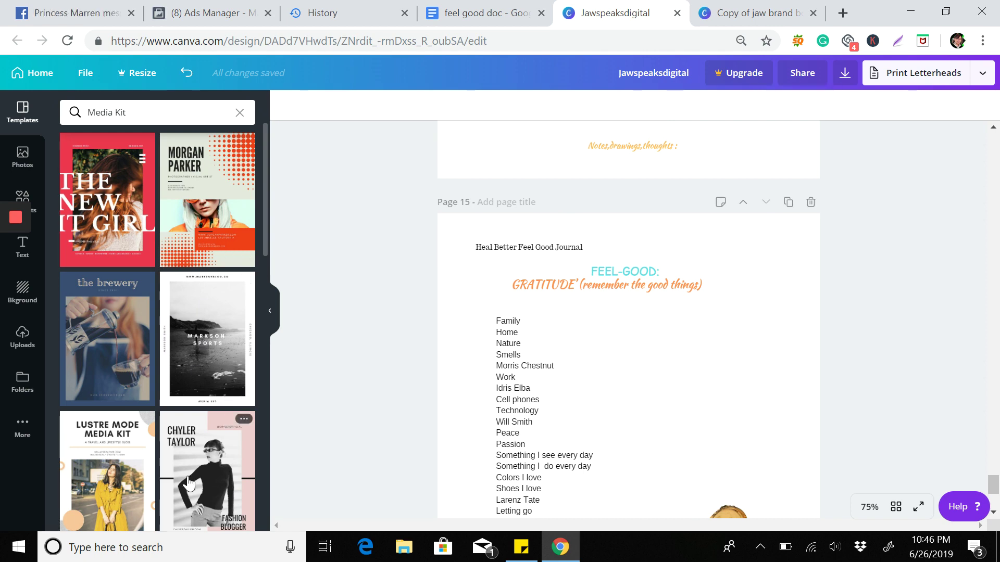
{"action": "scroll", "coordinate": [188, 485], "scroll_direction": "down", "scroll_amount": 2}
{"action": "scroll", "coordinate": [188, 485], "scroll_direction": "down", "scroll_amount": 2}
{"action": "scroll", "coordinate": [188, 485], "scroll_direction": "down", "scroll_amount": 2}
{"action": "scroll", "coordinate": [187, 485], "scroll_direction": "down", "scroll_amount": 2}
{"action": "scroll", "coordinate": [187, 485], "scroll_direction": "down", "scroll_amount": 1}
{"action": "scroll", "coordinate": [188, 485], "scroll_direction": "down", "scroll_amount": 1}
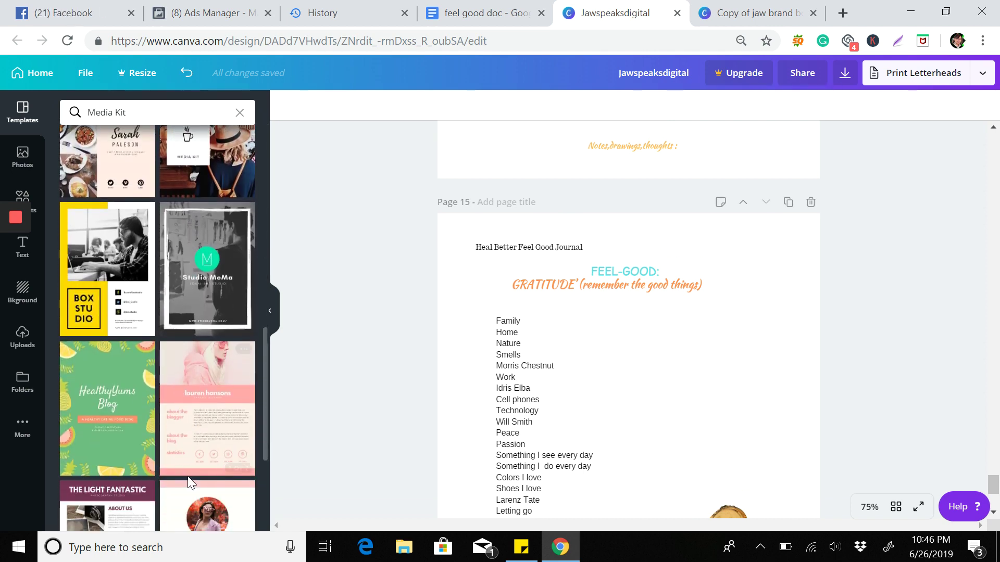
{"action": "scroll", "coordinate": [188, 482], "scroll_direction": "down", "scroll_amount": 1}
{"action": "scroll", "coordinate": [187, 483], "scroll_direction": "down", "scroll_amount": 2}
{"action": "scroll", "coordinate": [187, 482], "scroll_direction": "down", "scroll_amount": 1}
{"action": "scroll", "coordinate": [187, 483], "scroll_direction": "down", "scroll_amount": 1}
{"action": "scroll", "coordinate": [188, 485], "scroll_direction": "down", "scroll_amount": 2}
{"action": "scroll", "coordinate": [188, 485], "scroll_direction": "down", "scroll_amount": 1}
{"action": "scroll", "coordinate": [188, 484], "scroll_direction": "down", "scroll_amount": 1}
{"action": "scroll", "coordinate": [188, 485], "scroll_direction": "down", "scroll_amount": 2}
{"action": "scroll", "coordinate": [187, 483], "scroll_direction": "down", "scroll_amount": 1}
{"action": "scroll", "coordinate": [187, 483], "scroll_direction": "down", "scroll_amount": 2}
{"action": "scroll", "coordinate": [187, 483], "scroll_direction": "down", "scroll_amount": 1}
{"action": "scroll", "coordinate": [187, 483], "scroll_direction": "down", "scroll_amount": 2}
{"action": "scroll", "coordinate": [187, 483], "scroll_direction": "down", "scroll_amount": 2}
{"action": "scroll", "coordinate": [188, 483], "scroll_direction": "down", "scroll_amount": 2}
{"action": "scroll", "coordinate": [187, 484], "scroll_direction": "down", "scroll_amount": 1}
{"action": "scroll", "coordinate": [188, 483], "scroll_direction": "down", "scroll_amount": 1}
{"action": "scroll", "coordinate": [188, 483], "scroll_direction": "down", "scroll_amount": 1}
{"action": "scroll", "coordinate": [188, 483], "scroll_direction": "down", "scroll_amount": 1}
{"action": "scroll", "coordinate": [188, 483], "scroll_direction": "down", "scroll_amount": 2}
{"action": "scroll", "coordinate": [187, 482], "scroll_direction": "down", "scroll_amount": 1}
{"action": "scroll", "coordinate": [188, 483], "scroll_direction": "down", "scroll_amount": 2}
{"action": "scroll", "coordinate": [187, 483], "scroll_direction": "down", "scroll_amount": 2}
{"action": "scroll", "coordinate": [188, 484], "scroll_direction": "down", "scroll_amount": 1}
{"action": "scroll", "coordinate": [188, 484], "scroll_direction": "down", "scroll_amount": 2}
{"action": "scroll", "coordinate": [187, 483], "scroll_direction": "down", "scroll_amount": 2}
{"action": "scroll", "coordinate": [188, 483], "scroll_direction": "down", "scroll_amount": 2}
{"action": "scroll", "coordinate": [188, 483], "scroll_direction": "down", "scroll_amount": 2}
{"action": "scroll", "coordinate": [188, 483], "scroll_direction": "down", "scroll_amount": 2}
{"action": "scroll", "coordinate": [188, 483], "scroll_direction": "down", "scroll_amount": 2}
{"action": "scroll", "coordinate": [188, 482], "scroll_direction": "down", "scroll_amount": 2}
{"action": "scroll", "coordinate": [188, 483], "scroll_direction": "down", "scroll_amount": 2}
{"action": "scroll", "coordinate": [188, 483], "scroll_direction": "down", "scroll_amount": 1}
{"action": "scroll", "coordinate": [187, 483], "scroll_direction": "down", "scroll_amount": 2}
{"action": "scroll", "coordinate": [187, 483], "scroll_direction": "down", "scroll_amount": 1}
{"action": "scroll", "coordinate": [187, 482], "scroll_direction": "down", "scroll_amount": 2}
{"action": "scroll", "coordinate": [188, 483], "scroll_direction": "down", "scroll_amount": 2}
{"action": "scroll", "coordinate": [589, 320], "scroll_direction": "up", "scroll_amount": 2}
{"action": "scroll", "coordinate": [589, 320], "scroll_direction": "up", "scroll_amount": 2}
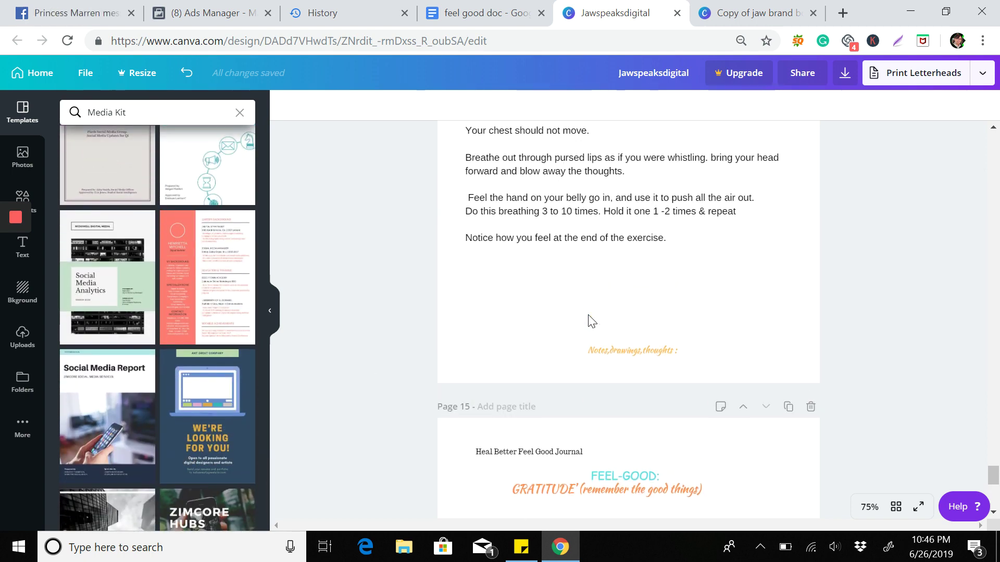
{"action": "left_click", "coordinate": [983, 74]}
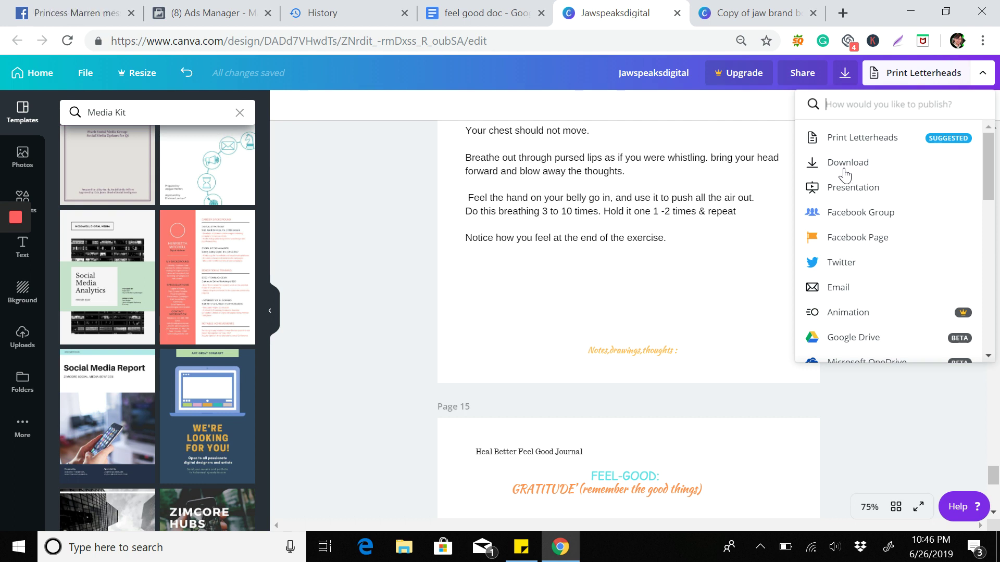
{"action": "left_click", "coordinate": [847, 170]}
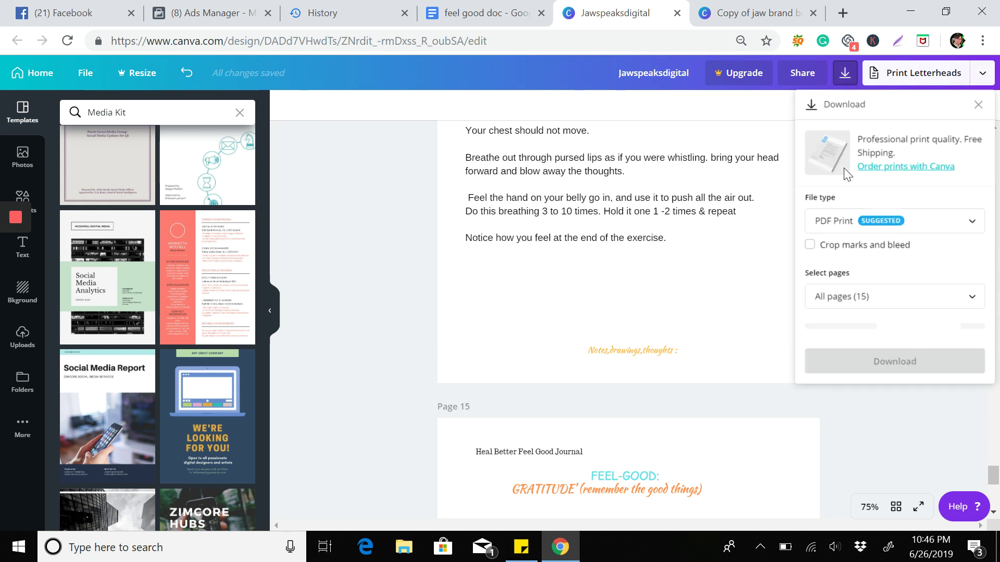
{"action": "left_click", "coordinate": [951, 225]}
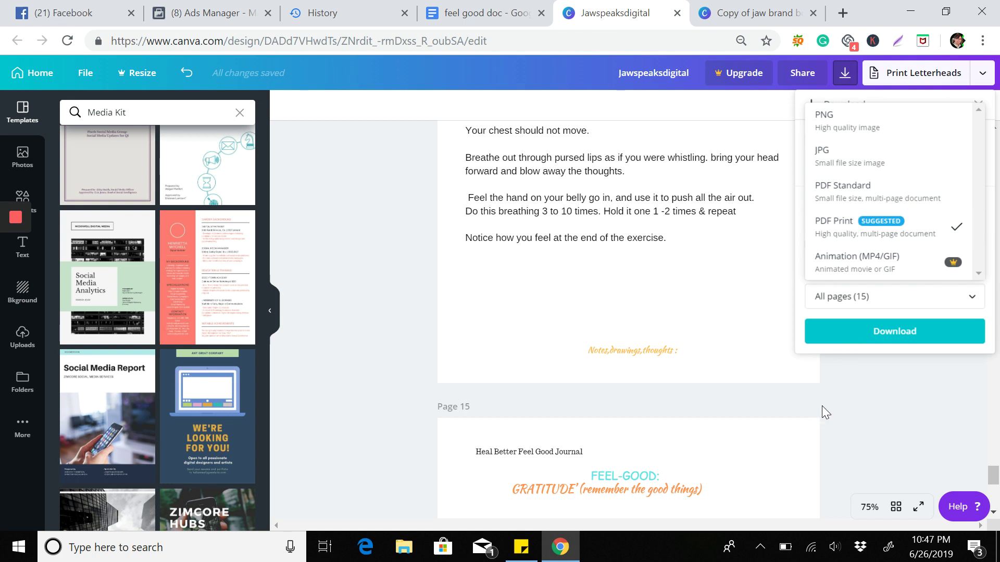
{"action": "left_click", "coordinate": [859, 416]}
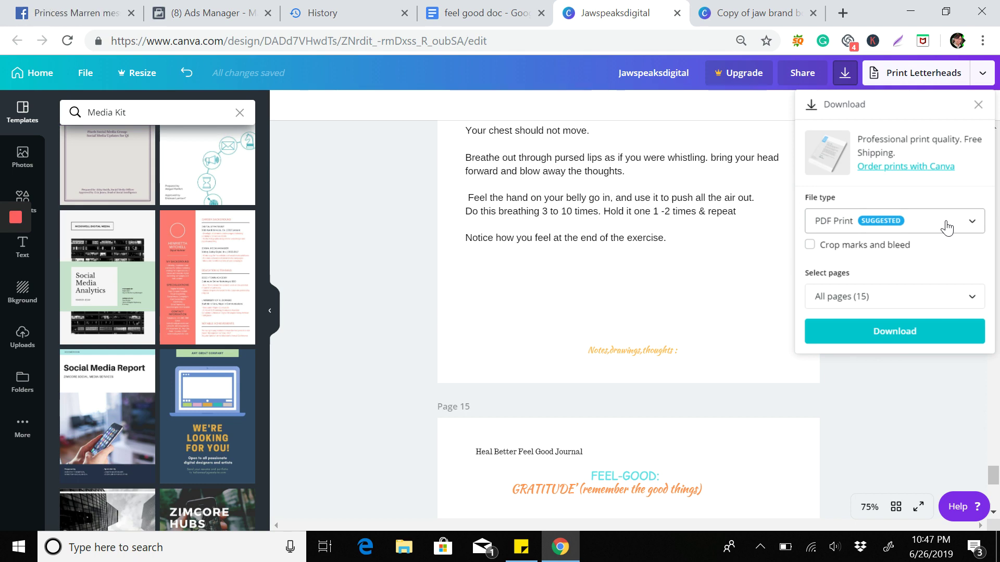
{"action": "left_click", "coordinate": [879, 421]}
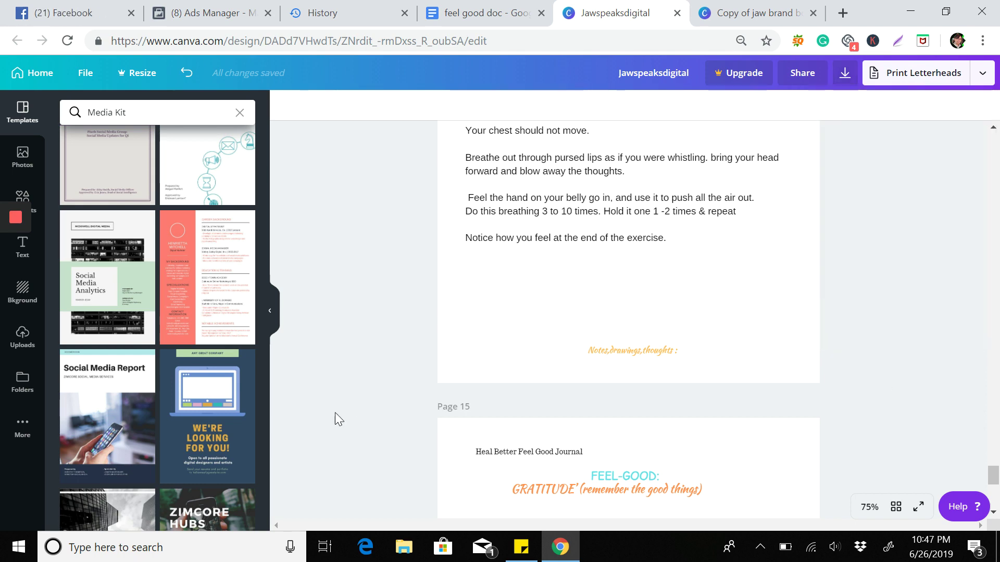
{"action": "scroll", "coordinate": [346, 298], "scroll_direction": "down", "scroll_amount": 3}
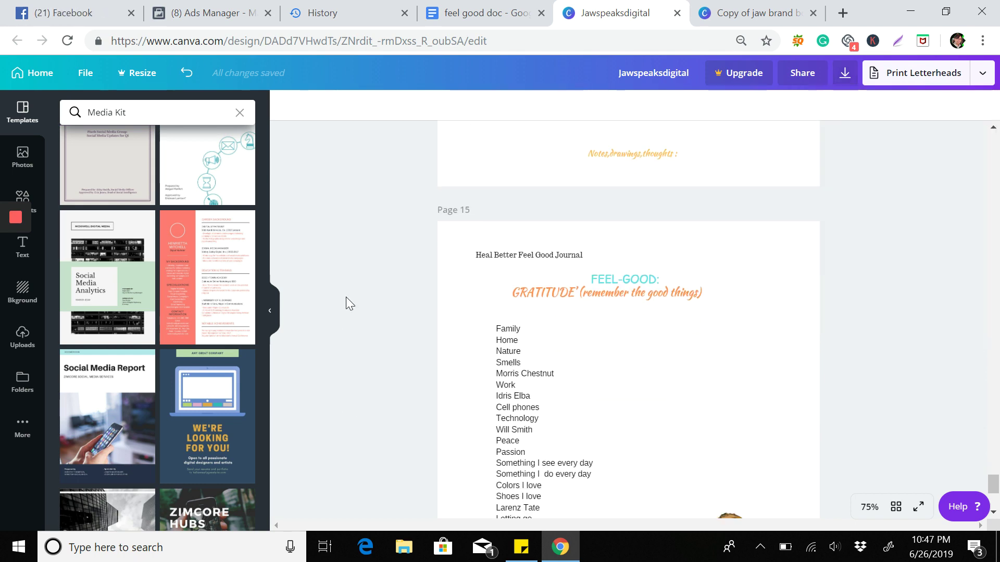
{"action": "scroll", "coordinate": [346, 297], "scroll_direction": "down", "scroll_amount": 1}
{"action": "scroll", "coordinate": [347, 297], "scroll_direction": "down", "scroll_amount": 2}
{"action": "scroll", "coordinate": [346, 297], "scroll_direction": "up", "scroll_amount": 1}
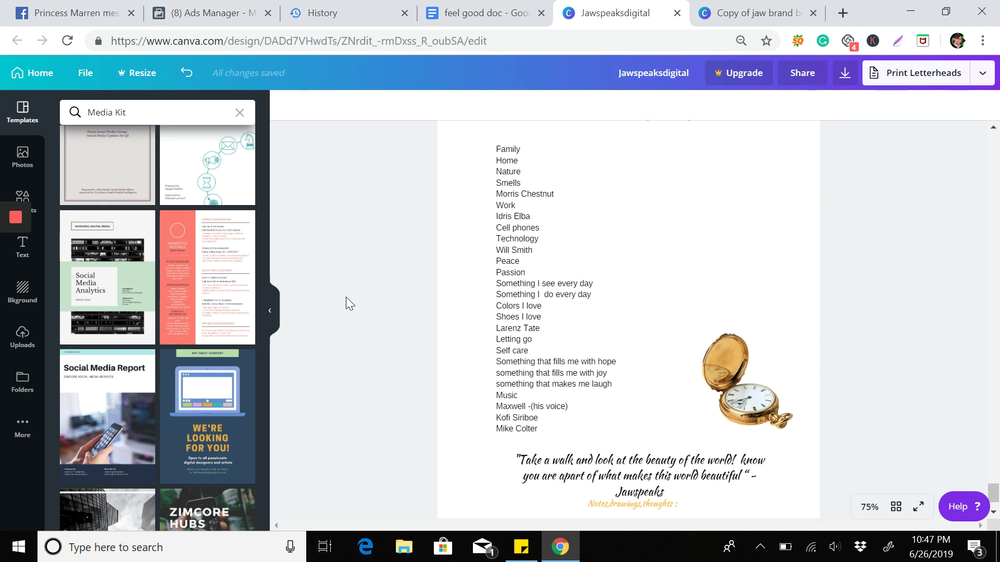